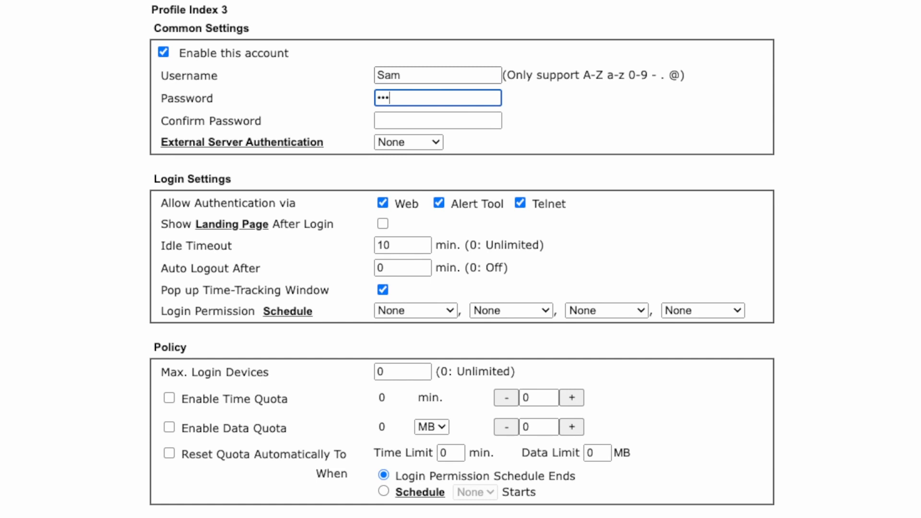
Confirm the password, allow Internal RADIUS use under Other Services, and save user profile 3
key("Tab")
type("123")
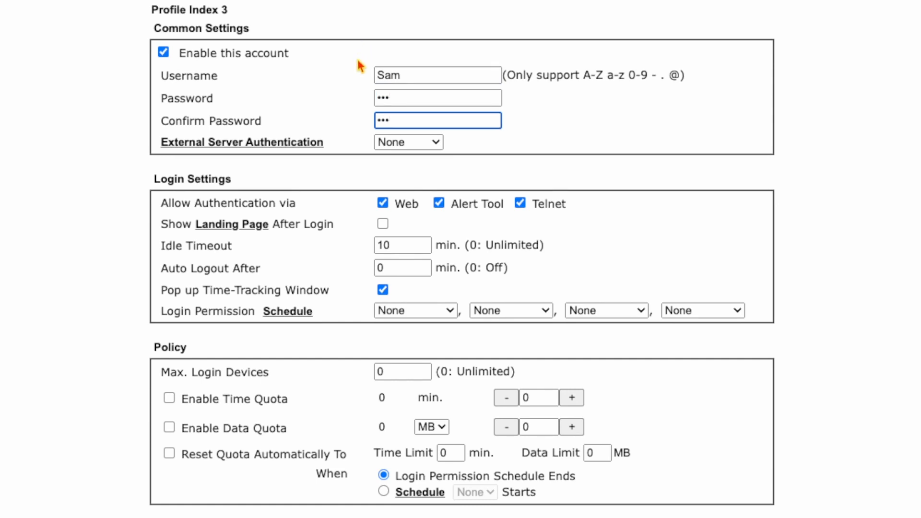
scroll(117, 250, "down", 1)
scroll(117, 250, "down", 3)
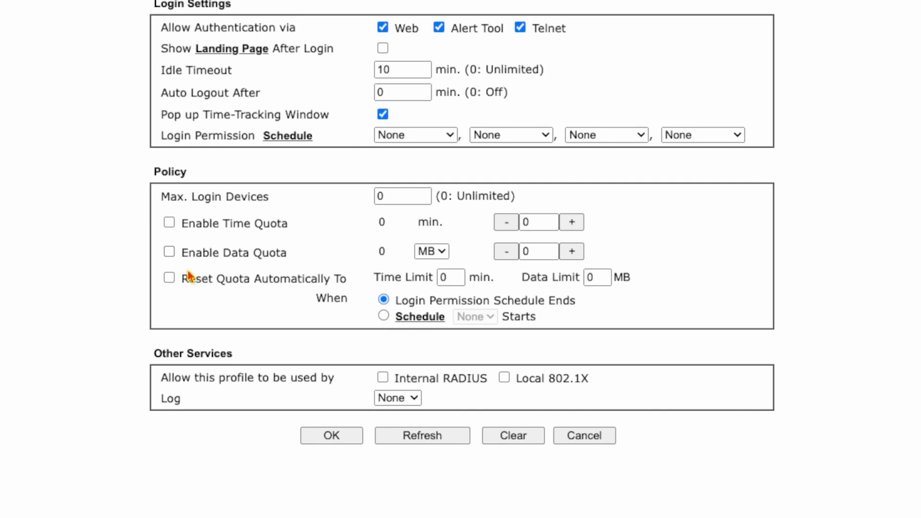
left_click(382, 379)
left_click(323, 433)
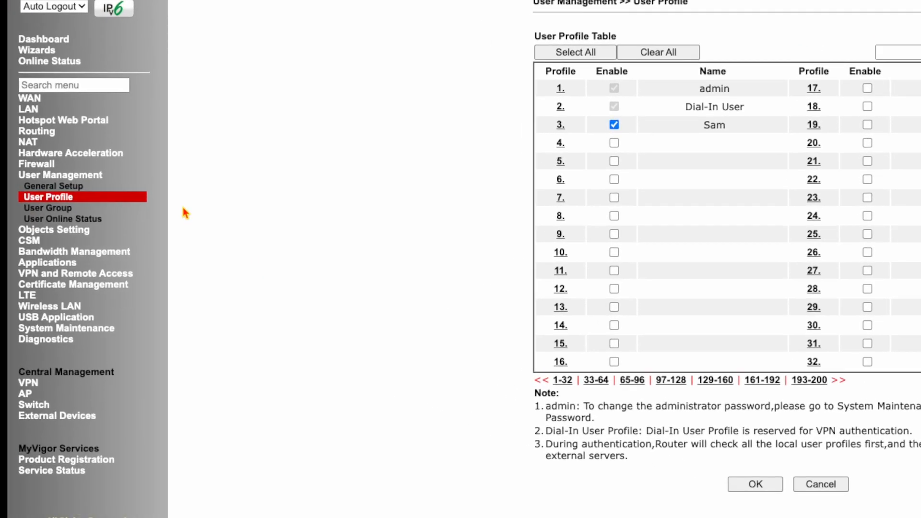
Open the Internal RADIUS settings and enable the server and client entry 1
left_click(52, 264)
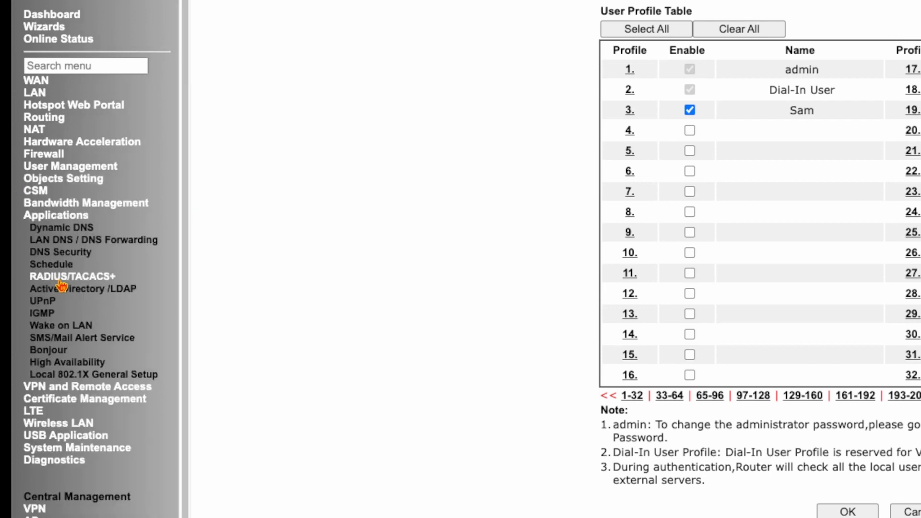
left_click(60, 282)
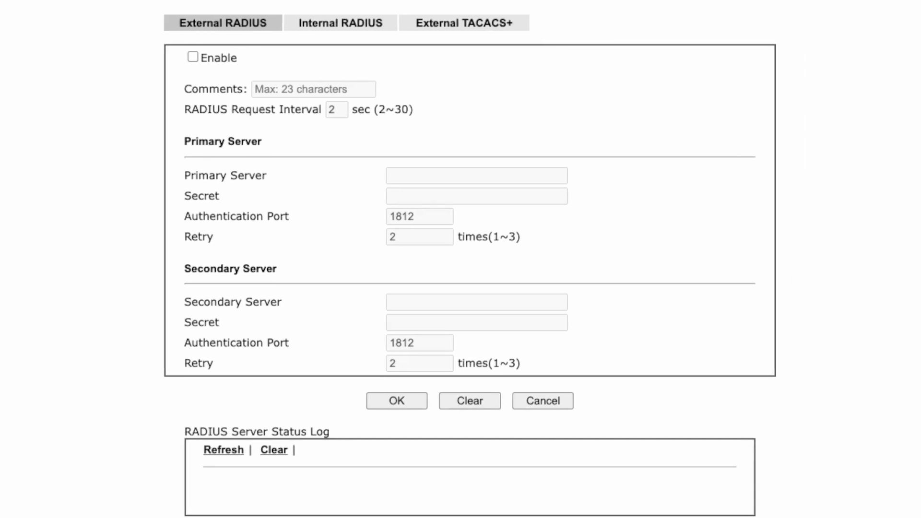
left_click(332, 29)
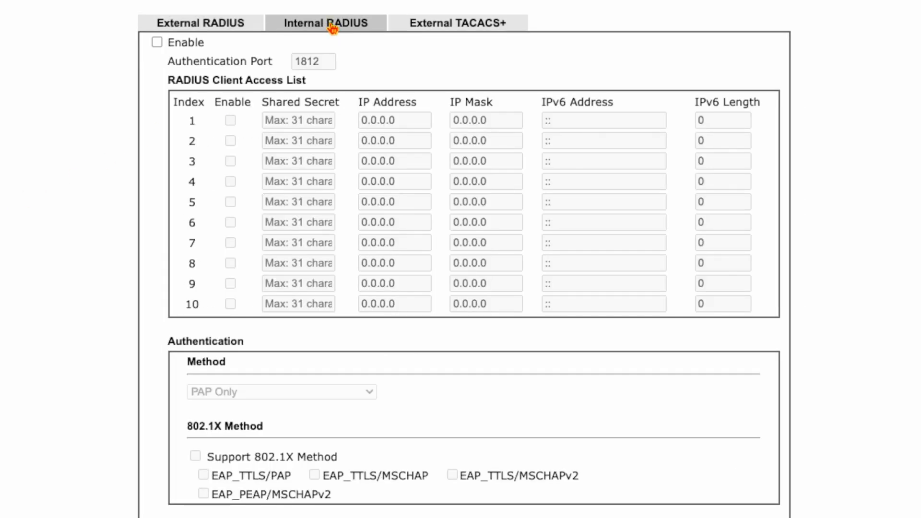
left_click(158, 42)
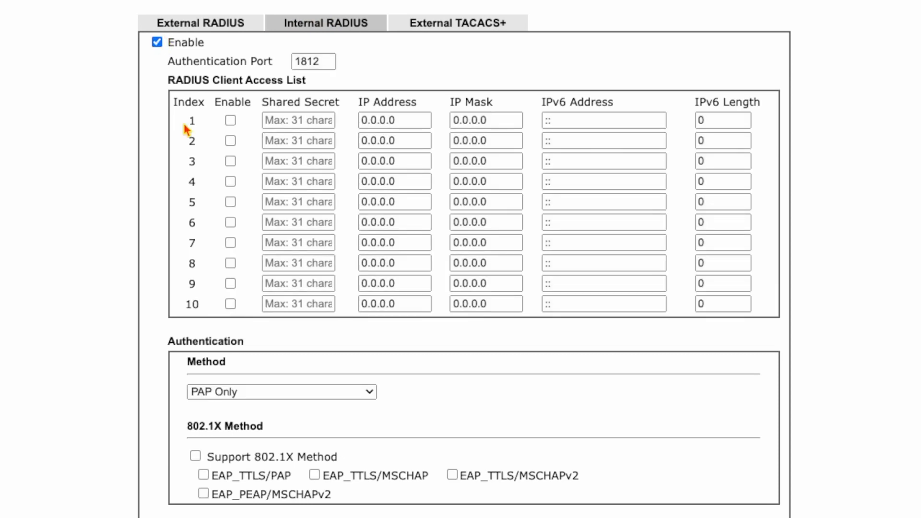
left_click(232, 121)
Give client 1 a shared secret, IP address 192.168.1.50 and mask 255.255.255.0
left_click(310, 116)
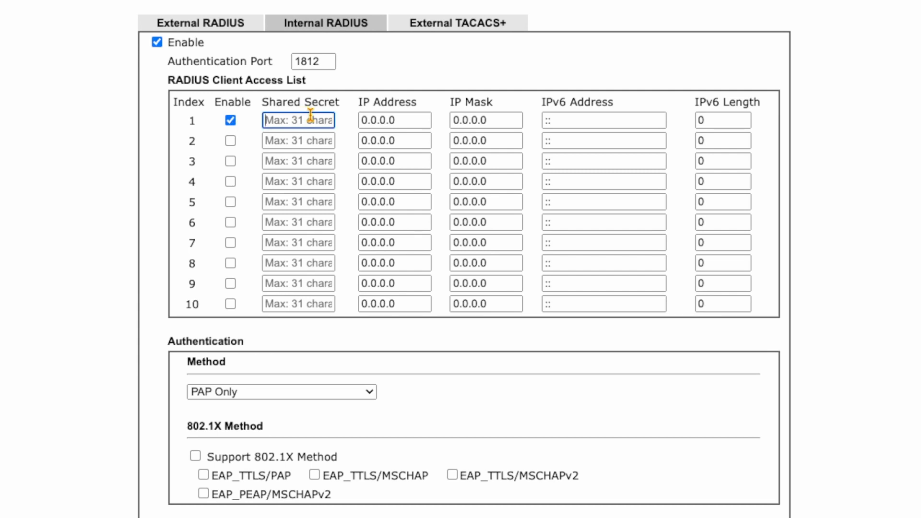
type("••••••")
left_click(388, 119)
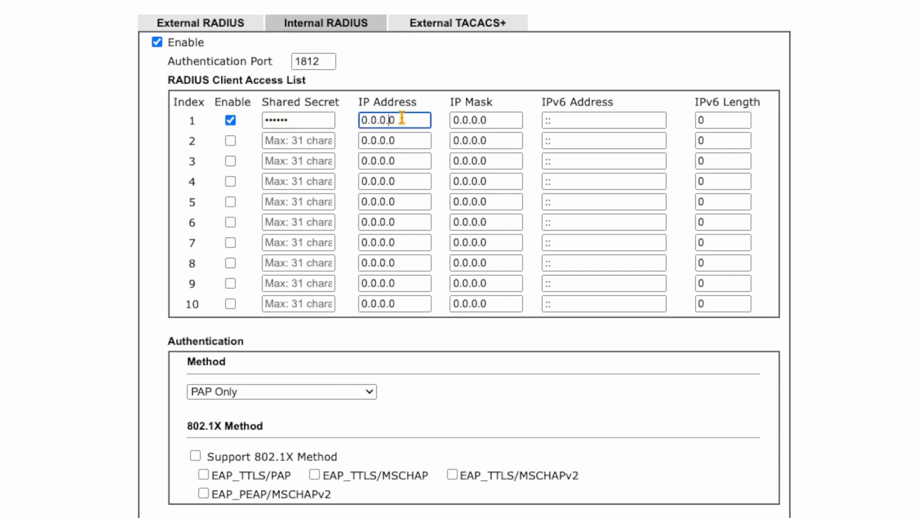
left_click_drag(402, 118, 251, 119)
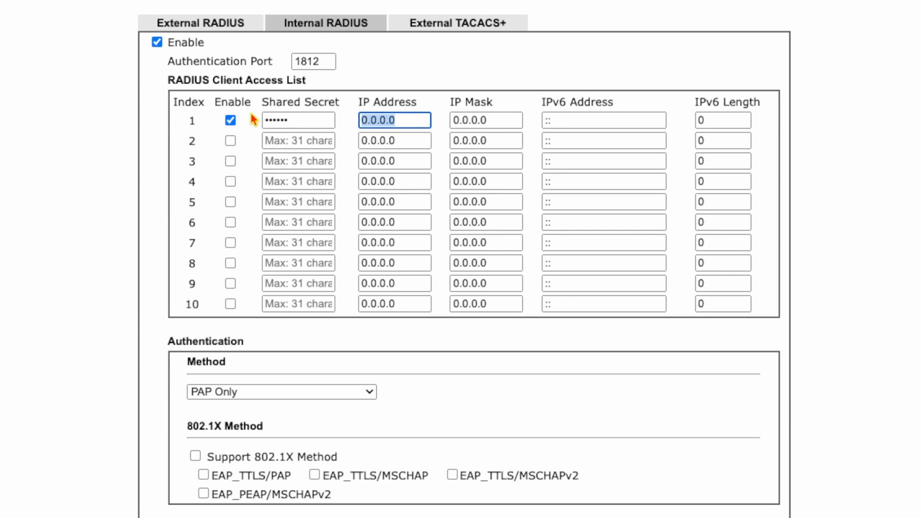
type("192.1")
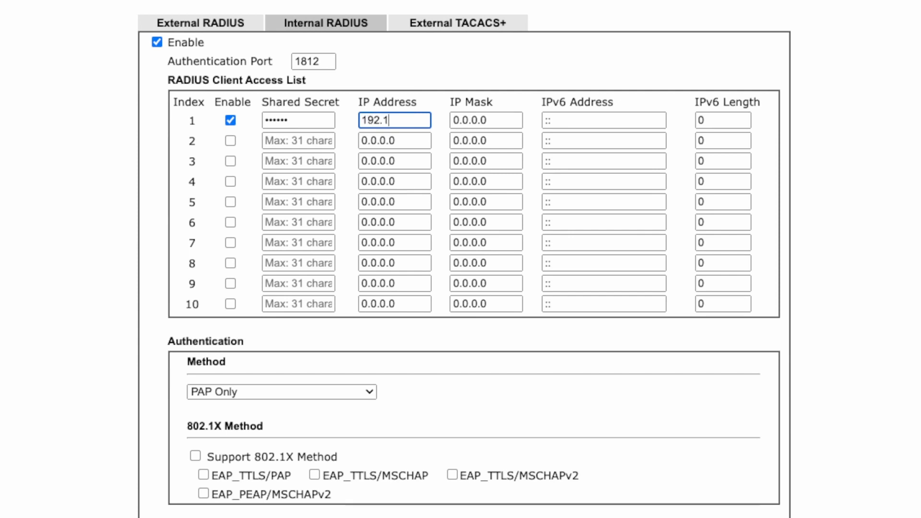
type("68.1.50")
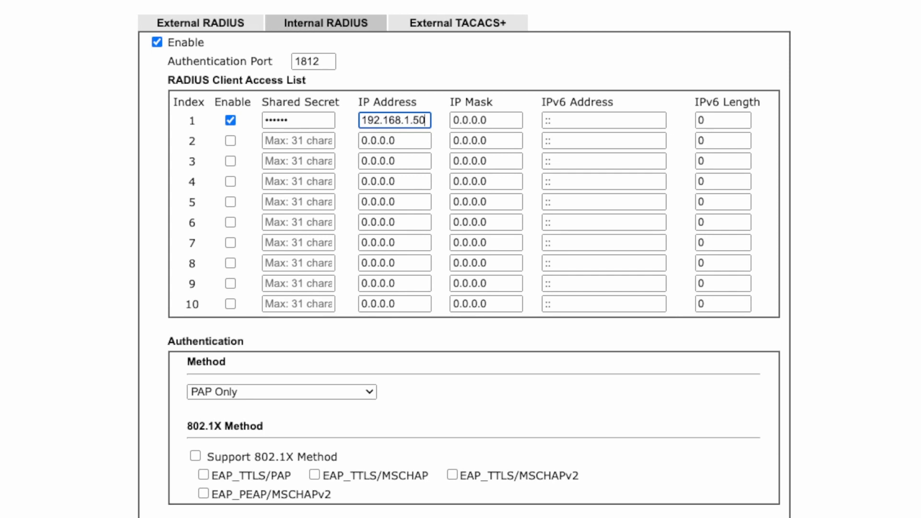
key("Tab")
type("2")
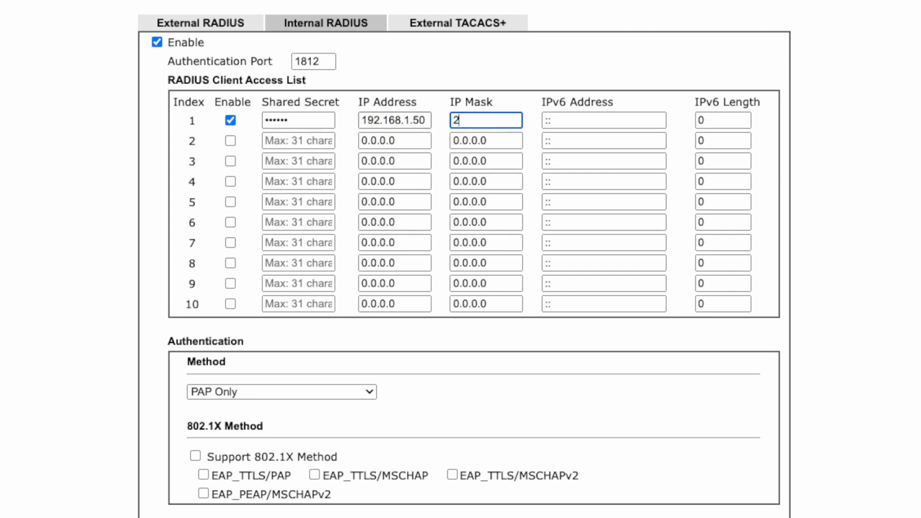
type("55.255.255")
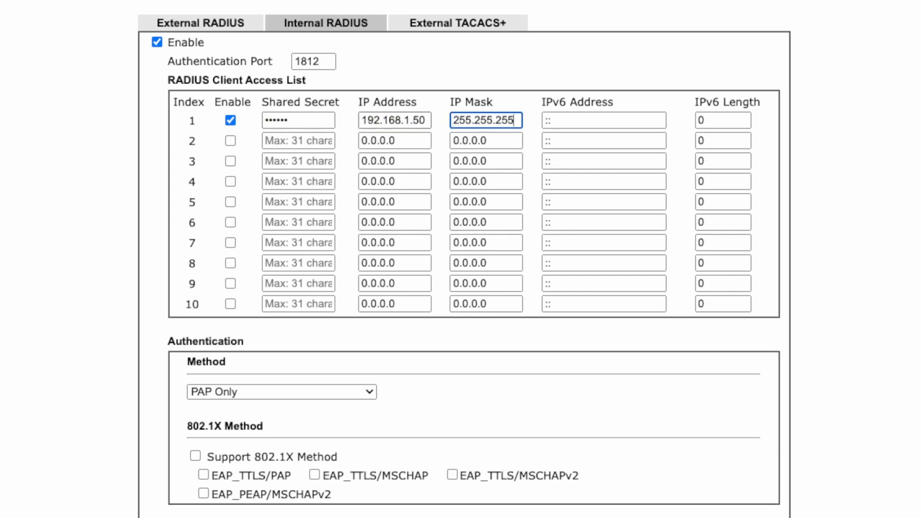
type(".90")
key("BackSpace")
key("BackSpace")
type("0")
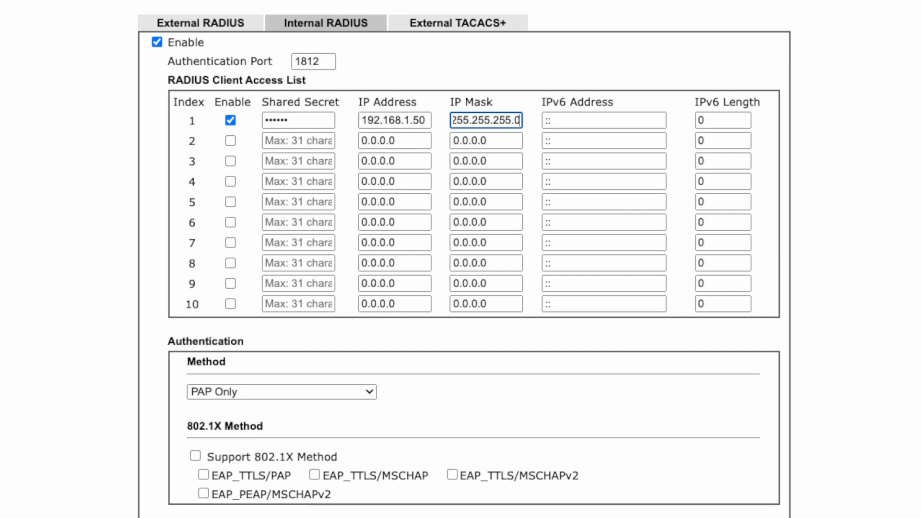
left_click(71, 349)
scroll(346, 331, "down", 2)
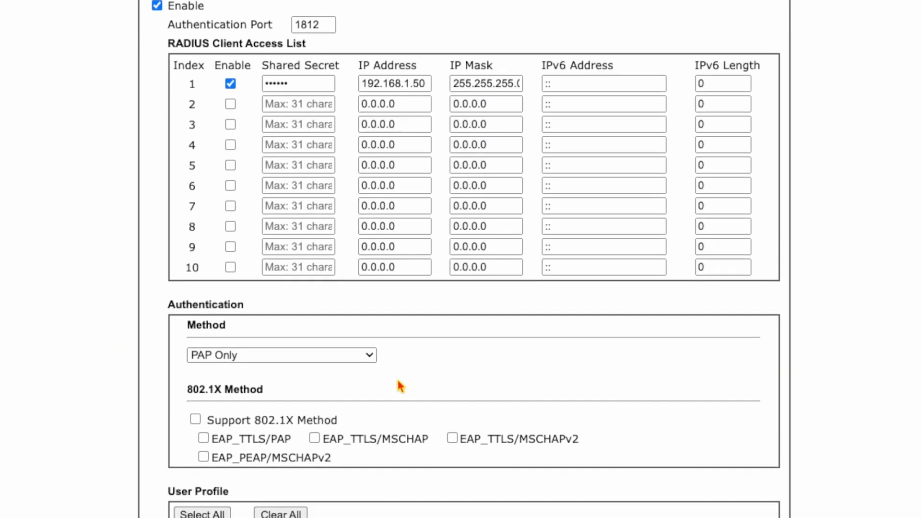
Choose PAP/CHAP/MS-CHAP/MS-CHAPv2 as the authentication method and turn on 802.1X method support
scroll(400, 387, "down", 5)
left_click(343, 242)
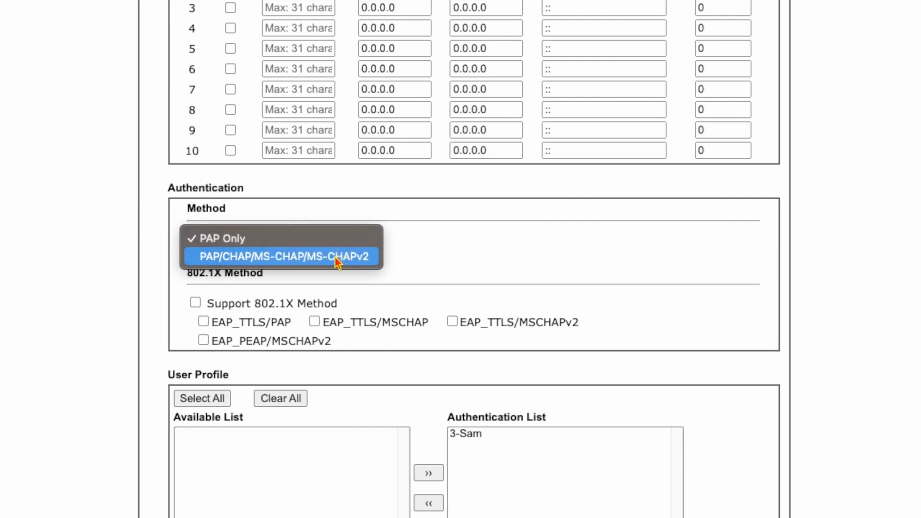
left_click(337, 259)
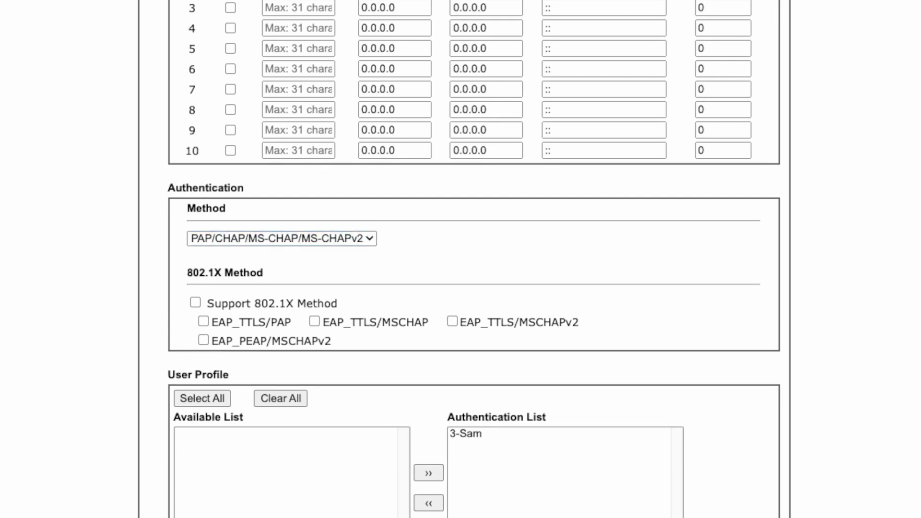
left_click(195, 303)
Allow EAP_TTLS/MSCHAPv2 and EAP_PEAP/MSCHAPv2, select user profile 3 in the list, and save
left_click(452, 321)
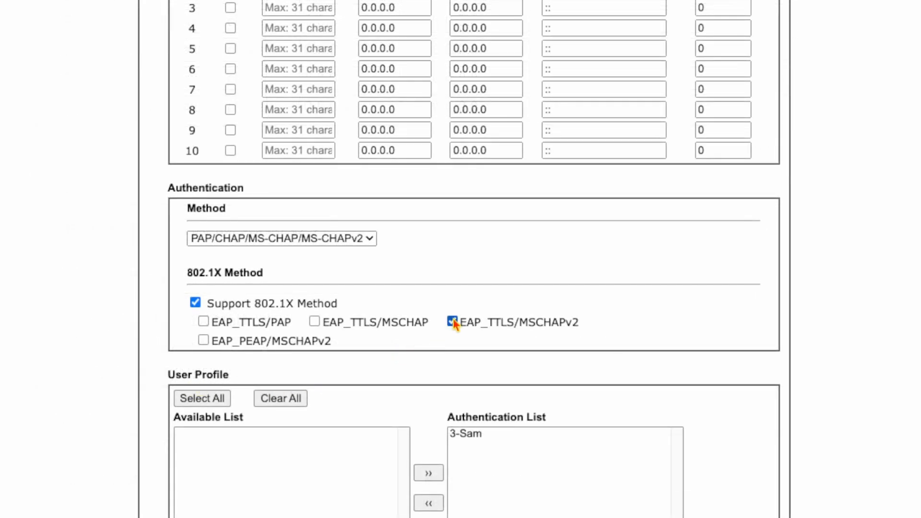
left_click(203, 341)
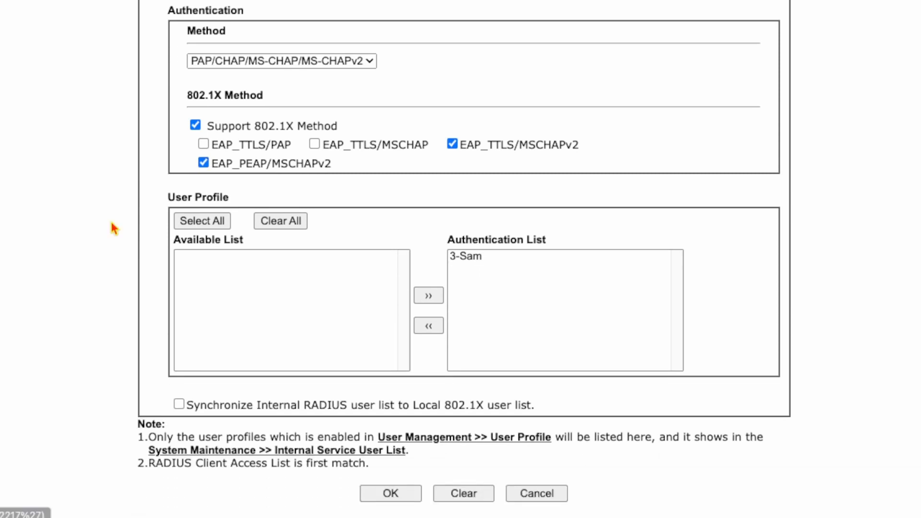
left_click(476, 258)
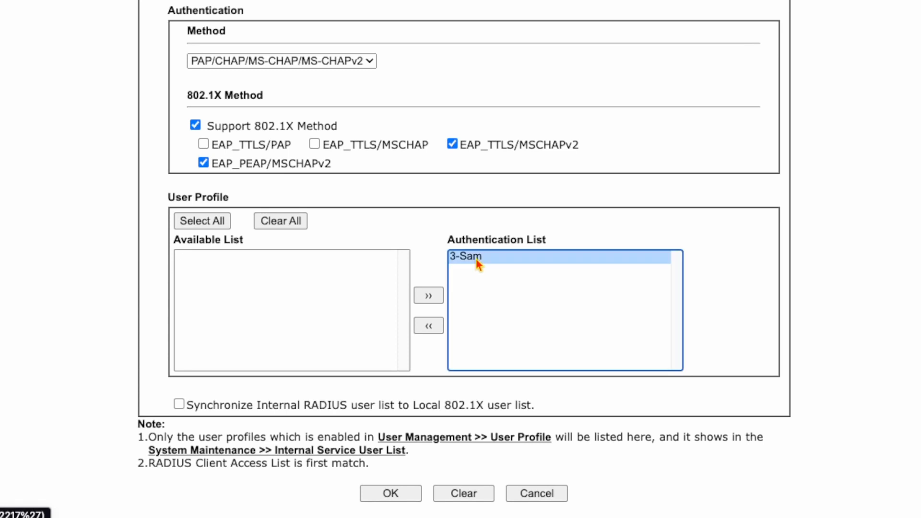
left_click(396, 496)
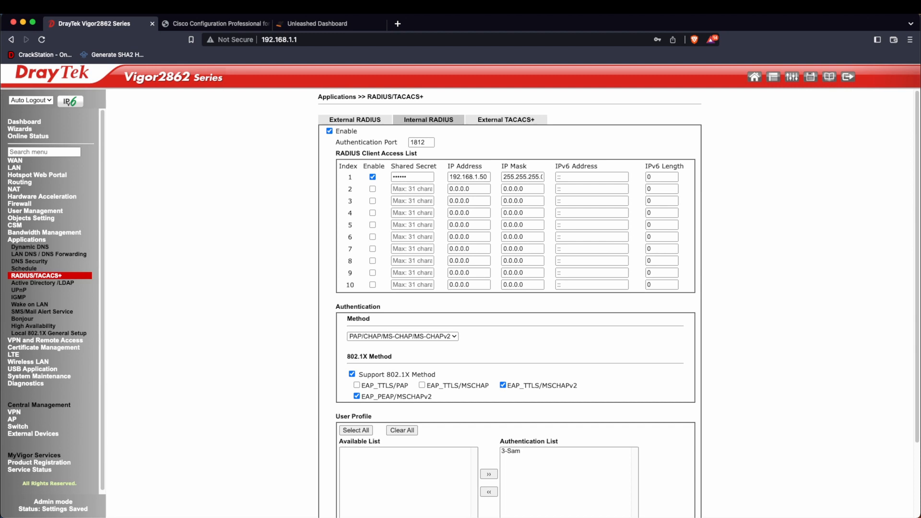
In the Cisco switch's security settings, add a new AAA server using the RADIUS protocol
left_click(234, 25)
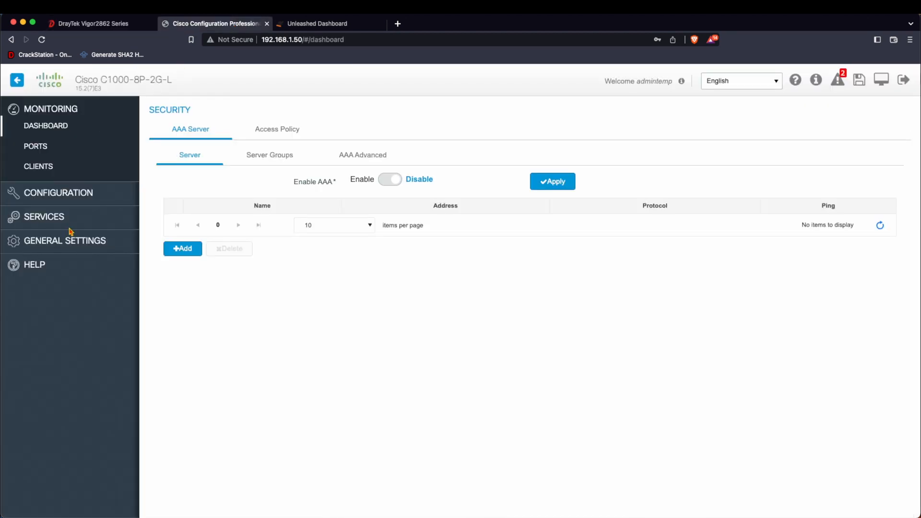
left_click(60, 217)
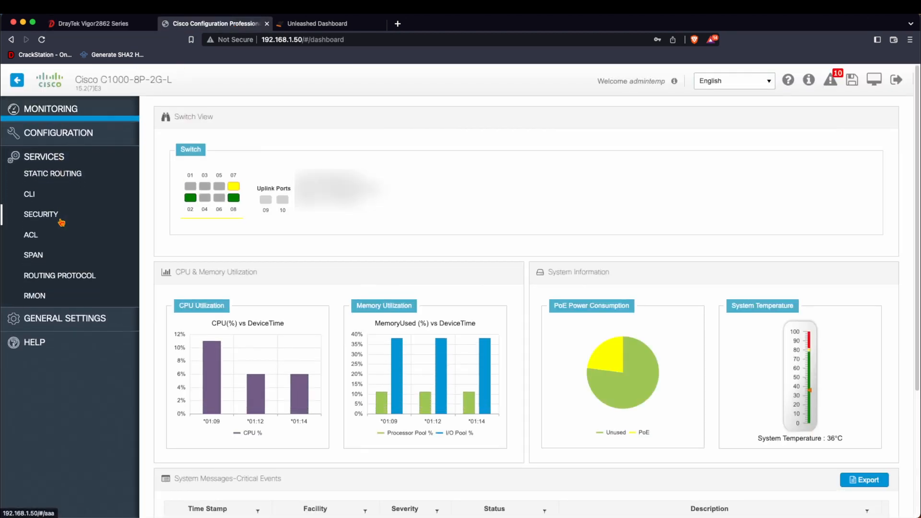
left_click(47, 217)
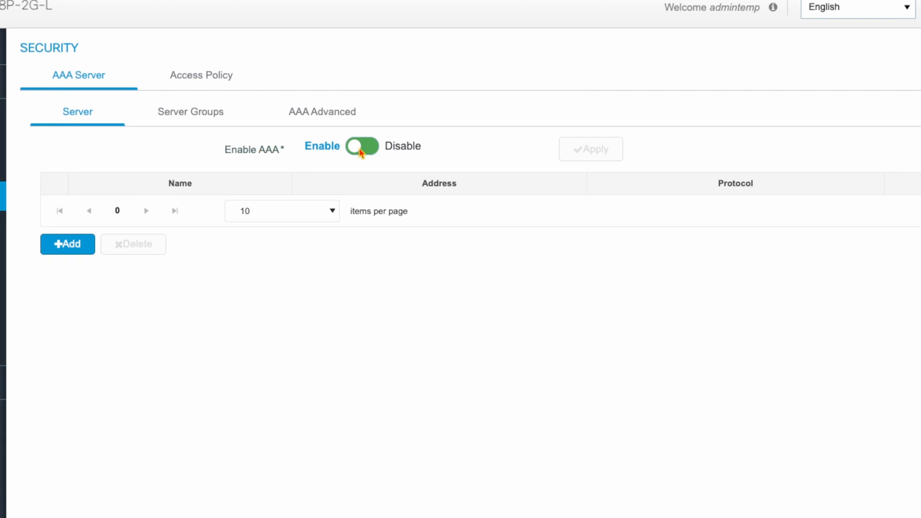
left_click(64, 245)
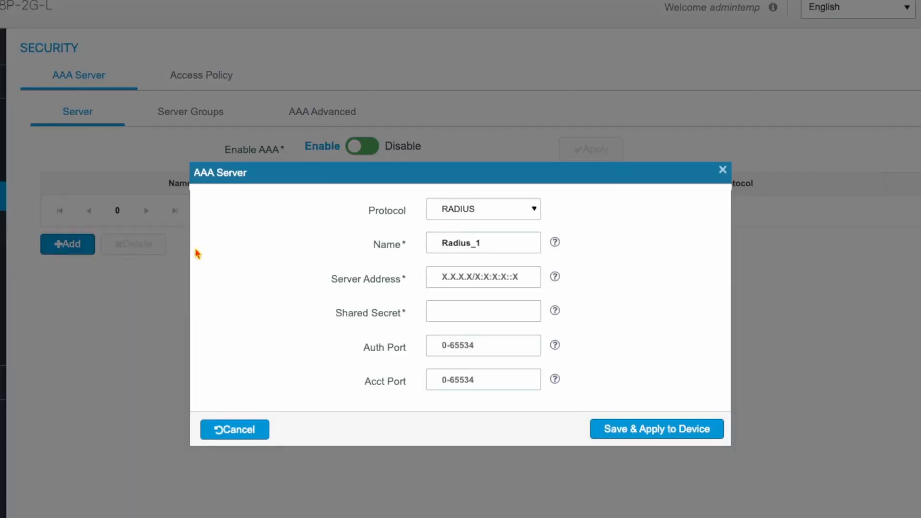
left_click(504, 211)
left_click(503, 211)
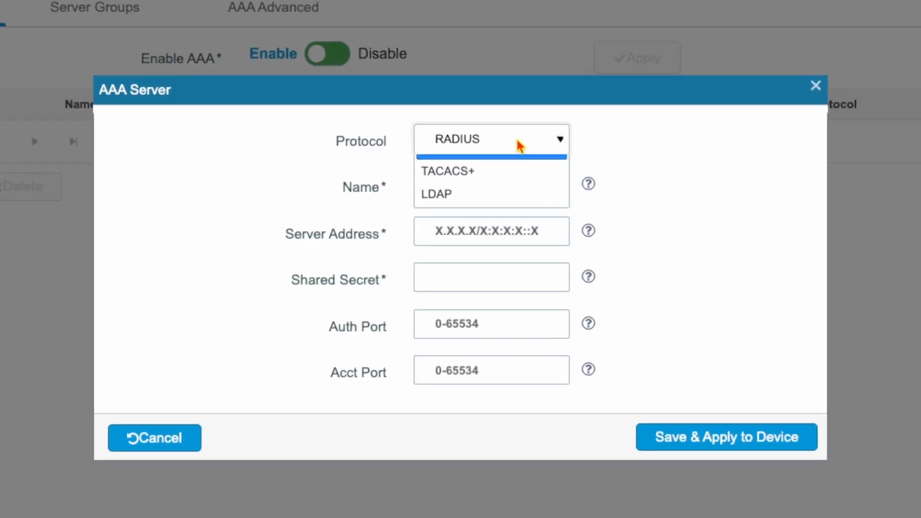
Set the server to 192.168.1.1 with a shared secret, auth and acct ports 1812, and save to the switch
left_click(496, 245)
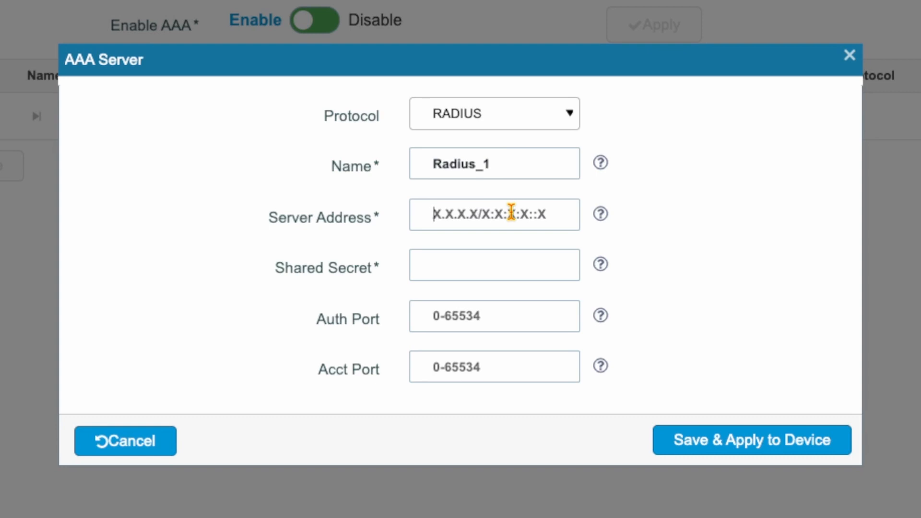
type("192.168.")
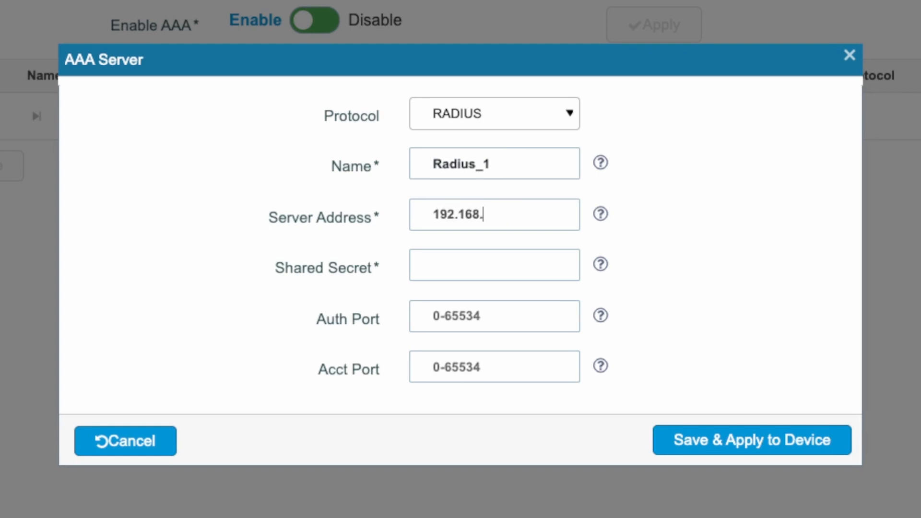
type("1.1")
left_click(503, 262)
type("secret")
left_click(509, 314)
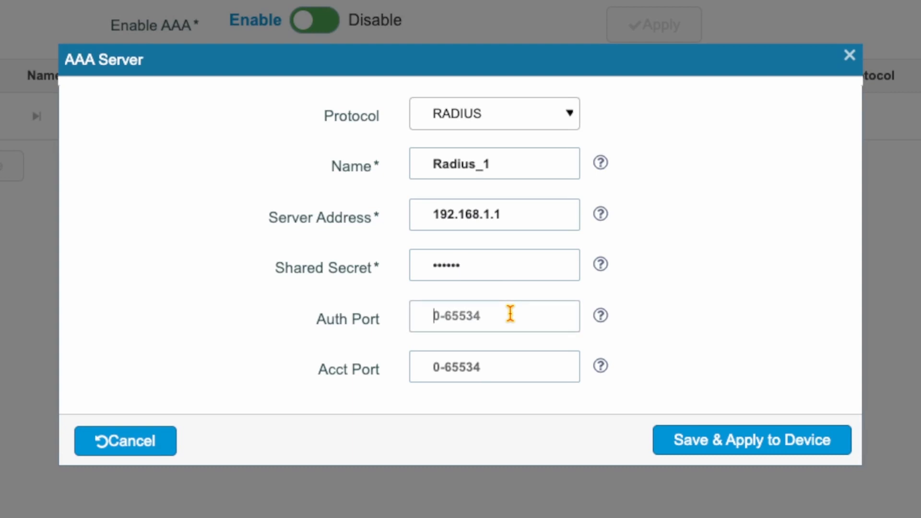
type("1812")
left_click(506, 359)
type("1812")
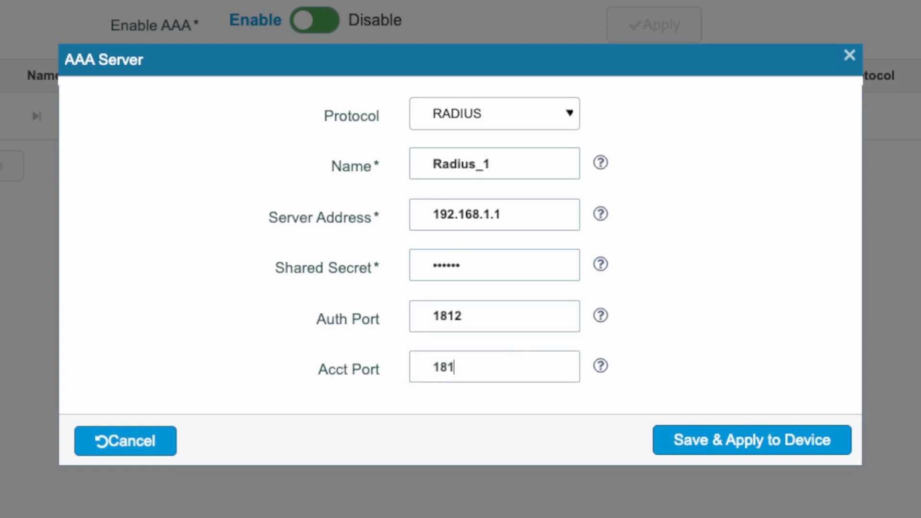
left_click(782, 445)
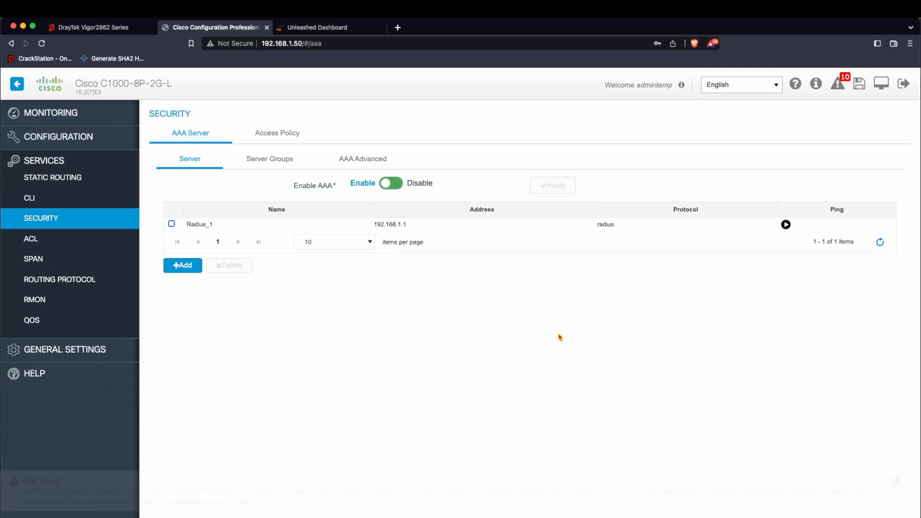
Add a new access policy and associate interface Gi1/0/1 with it
left_click(273, 134)
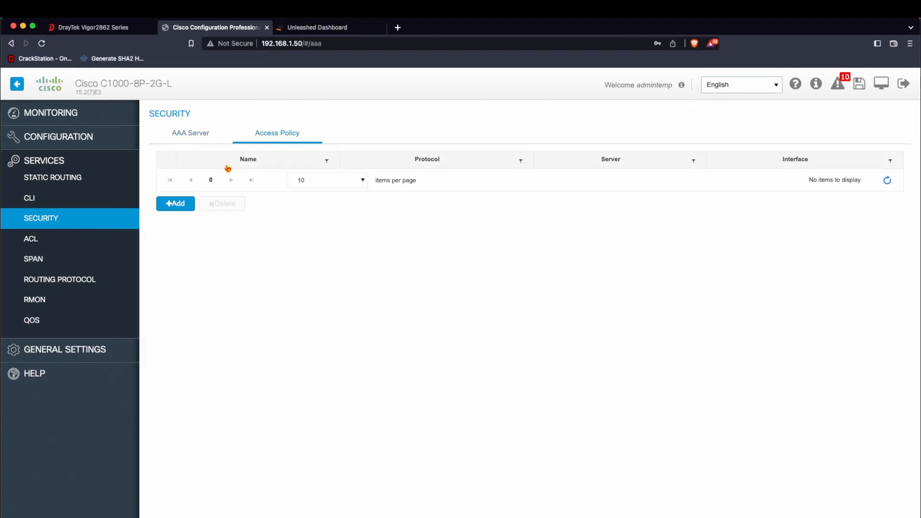
left_click(175, 204)
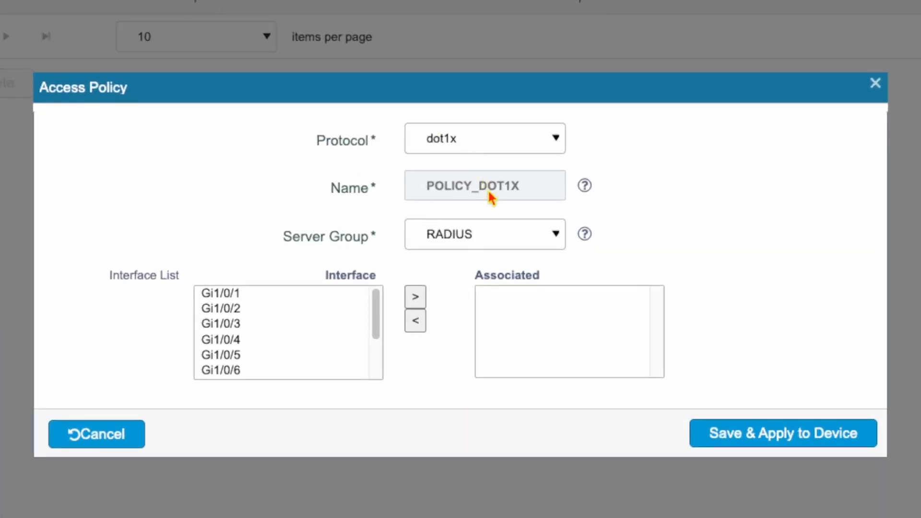
left_click(222, 295)
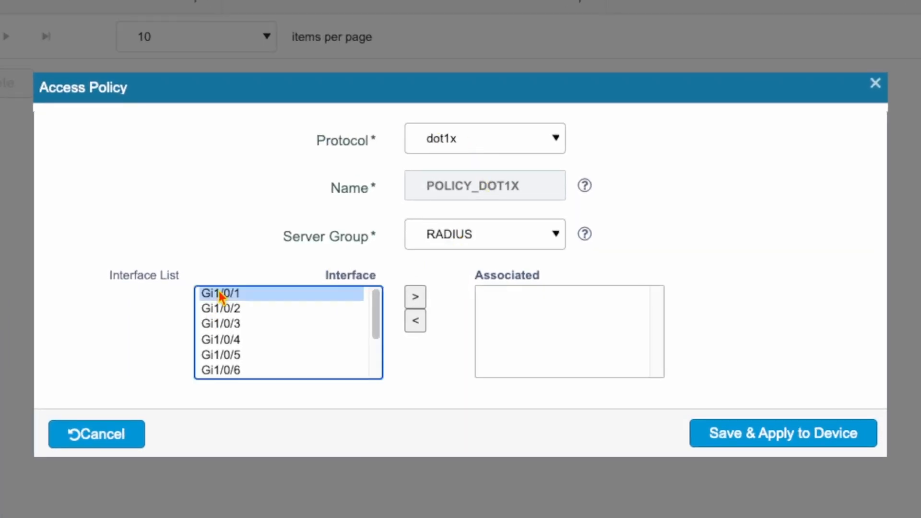
left_click(415, 298)
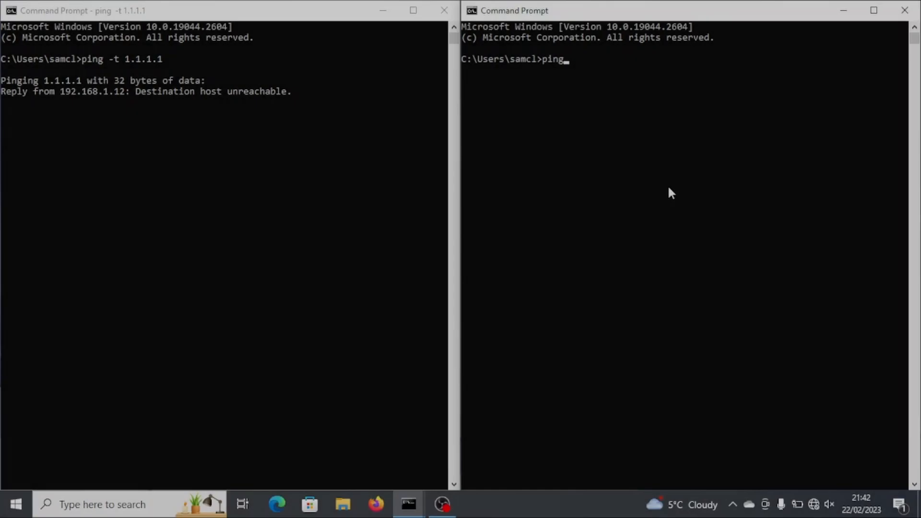
Run a continuous ping to 8.8.8.8 and sign in at the 802.1X prompt with the user's credentials
type("-t ")
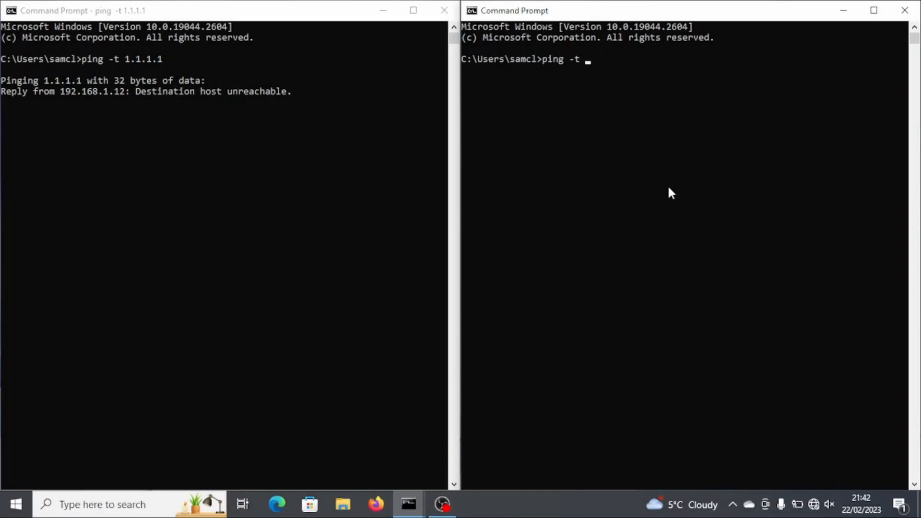
type("8.8.8.8")
key("Return")
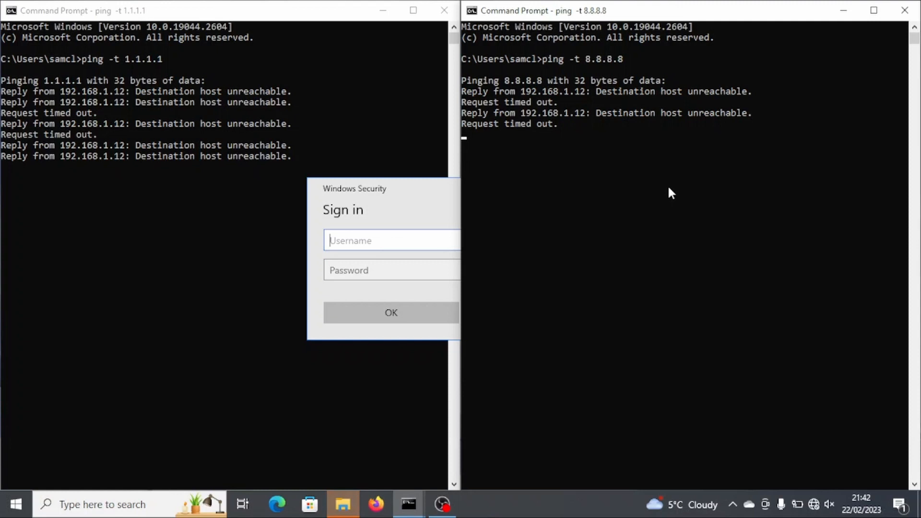
left_click(436, 192)
type("Sam")
key("Tab")
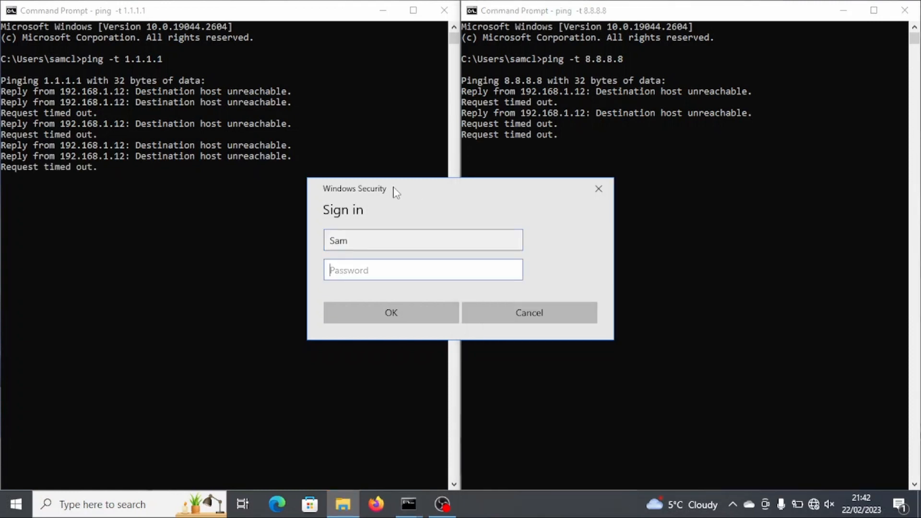
type("•••")
key("Return")
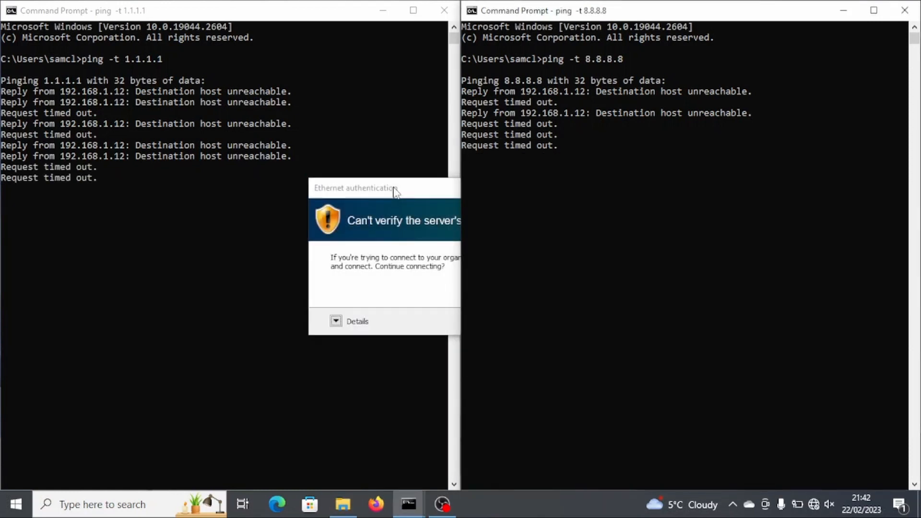
Dismiss the server identity warning and reopen DrayTek's RADIUS/TACACS+ settings
right_click(394, 190)
left_click(507, 320)
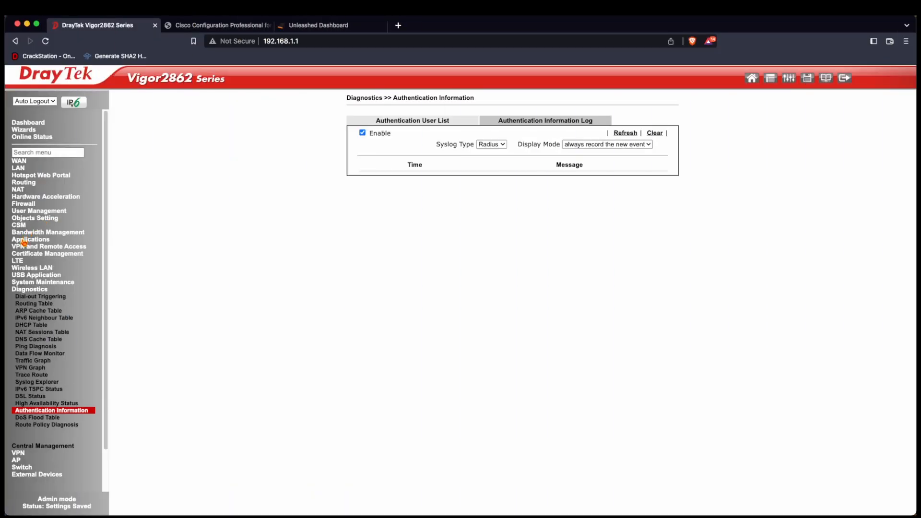
left_click(23, 240)
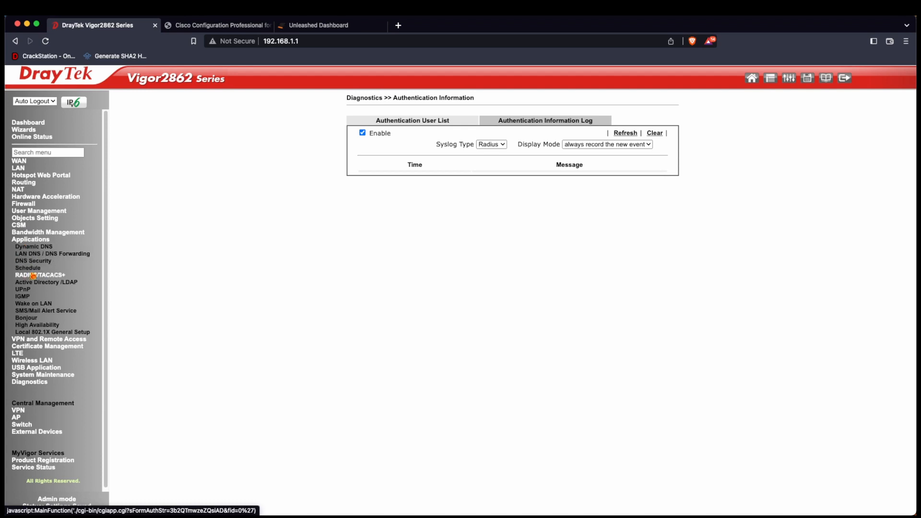
left_click(47, 275)
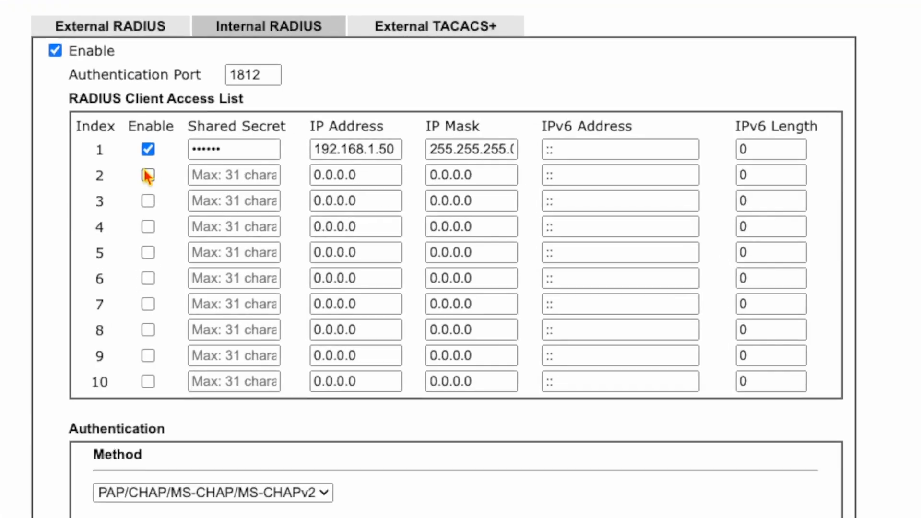
Enable client entry 2 with a shared secret, IP 192.168.1.10 and mask 255.255.255.0
left_click(373, 189)
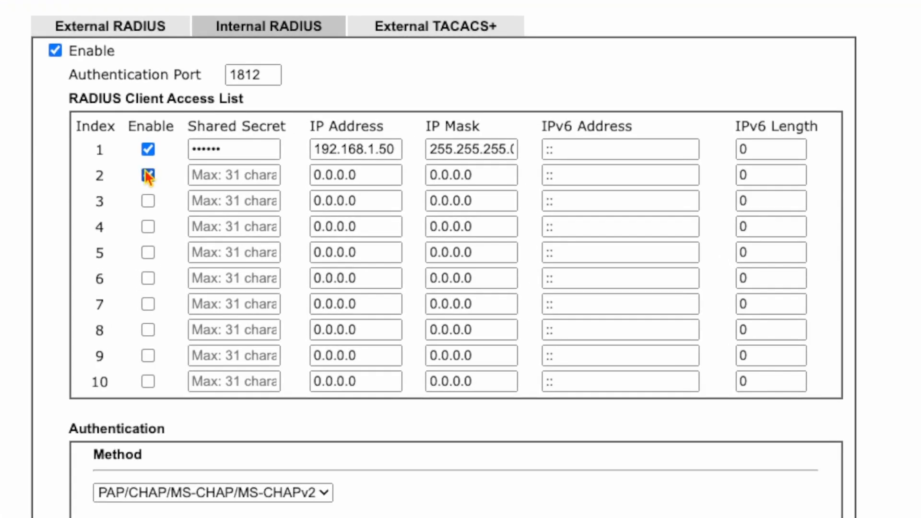
left_click(207, 175)
type("123456")
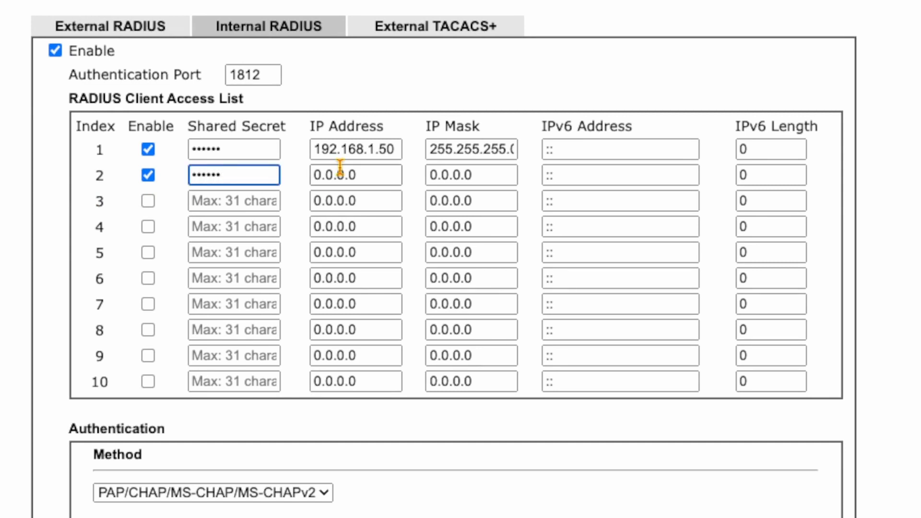
key("Tab")
type("192")
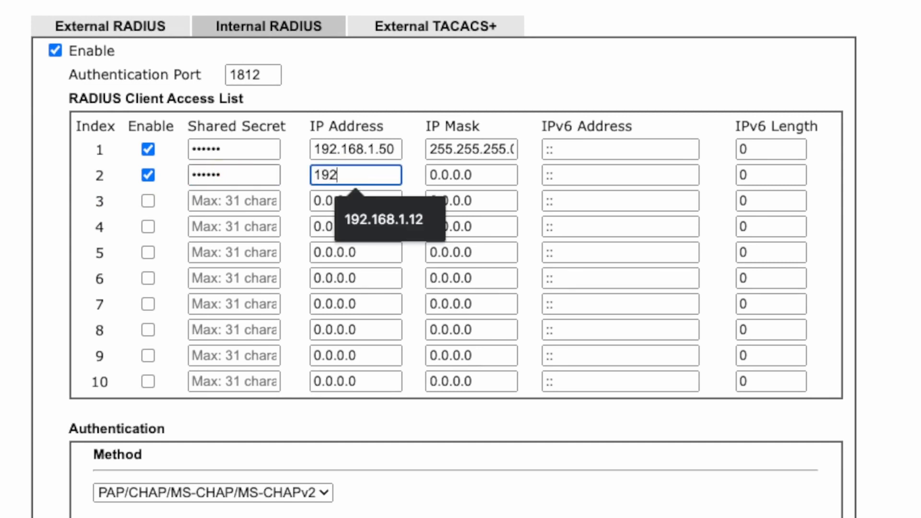
type(".168.1.10")
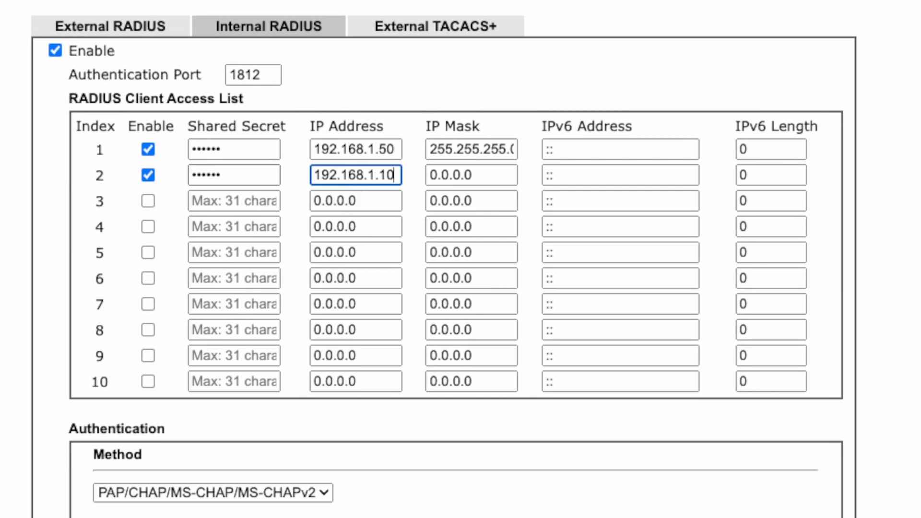
key("Tab")
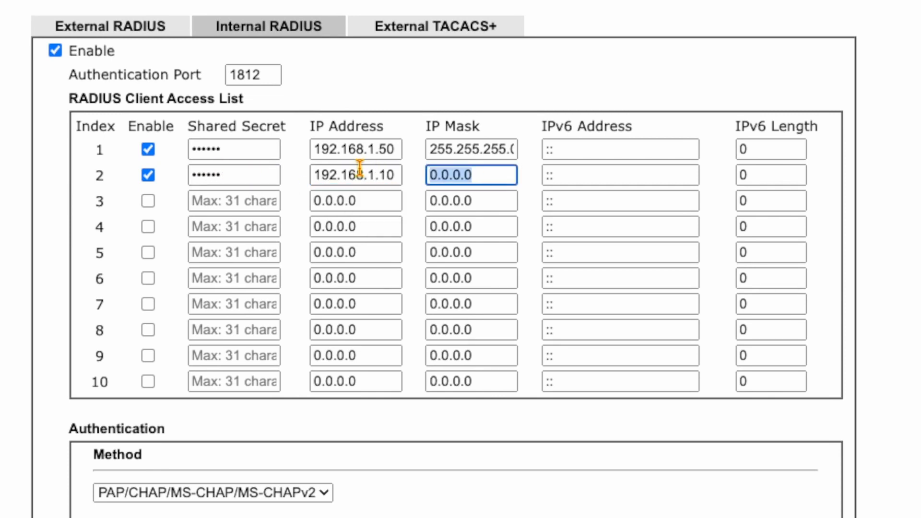
type("255.255.25")
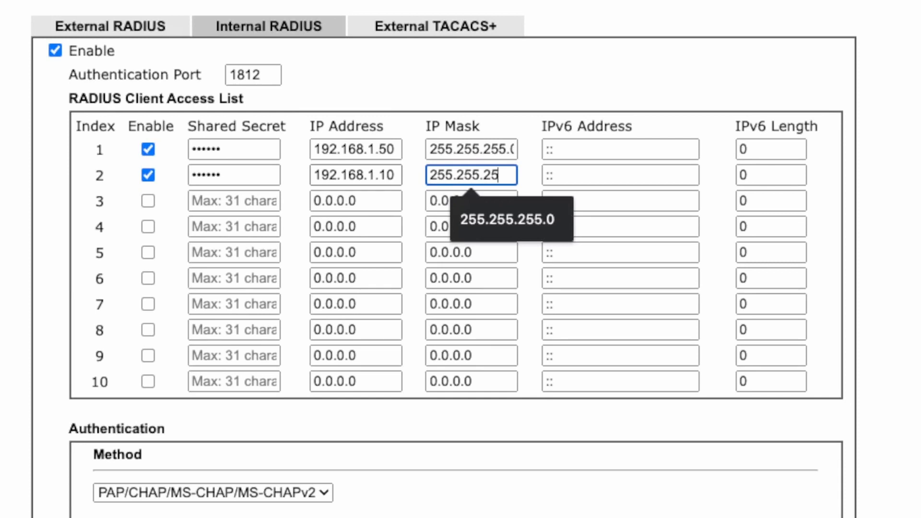
type("5.0")
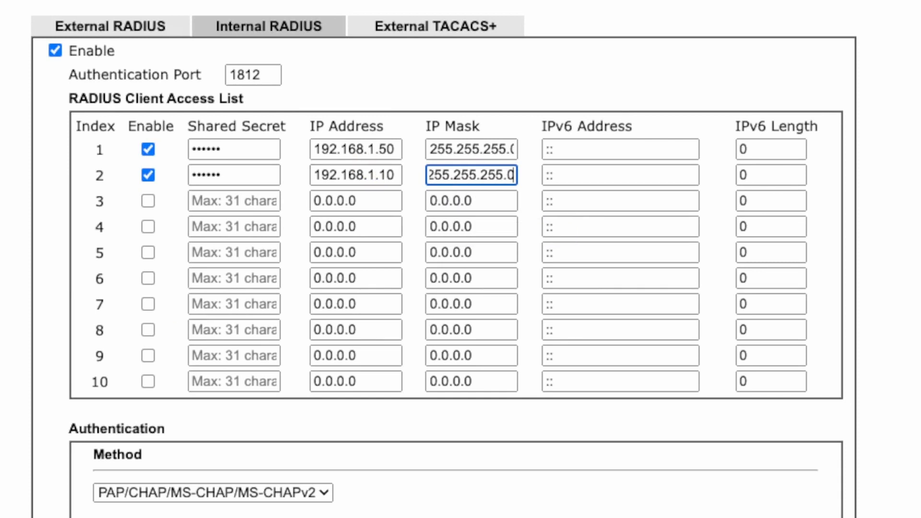
scroll(175, 334, "down", 1)
scroll(461, 259, "down", 4)
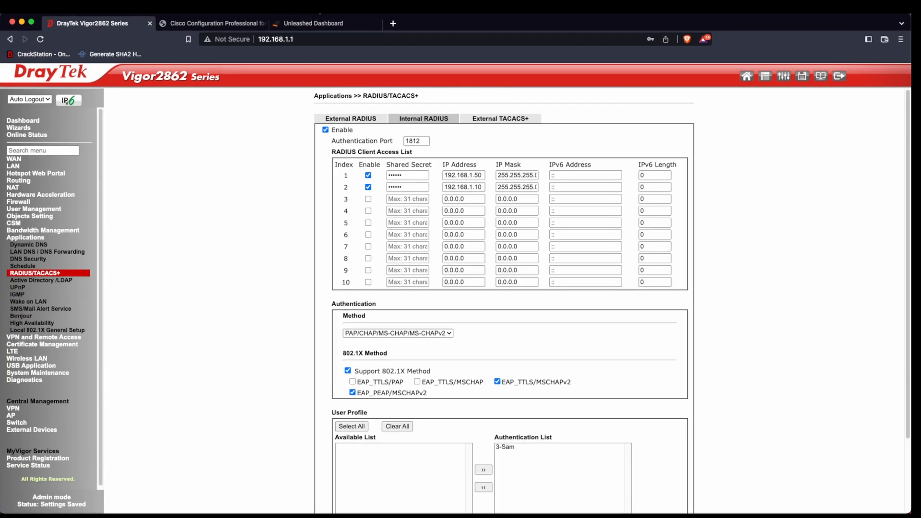
In Ruckus AAA servers, create a RADIUS server named OfficeRADIUS using CHAP authentication
left_click(314, 23)
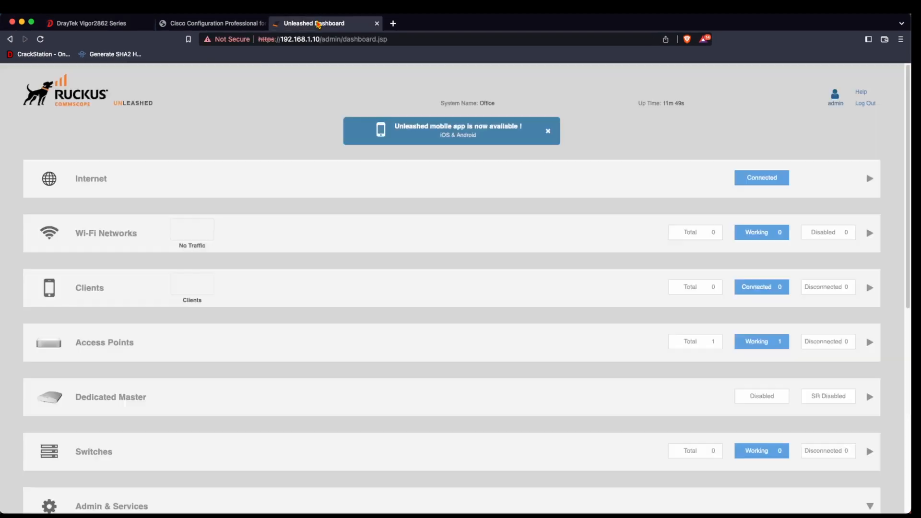
scroll(140, 384, "down", 2)
left_click(140, 456)
scroll(125, 436, "down", 6)
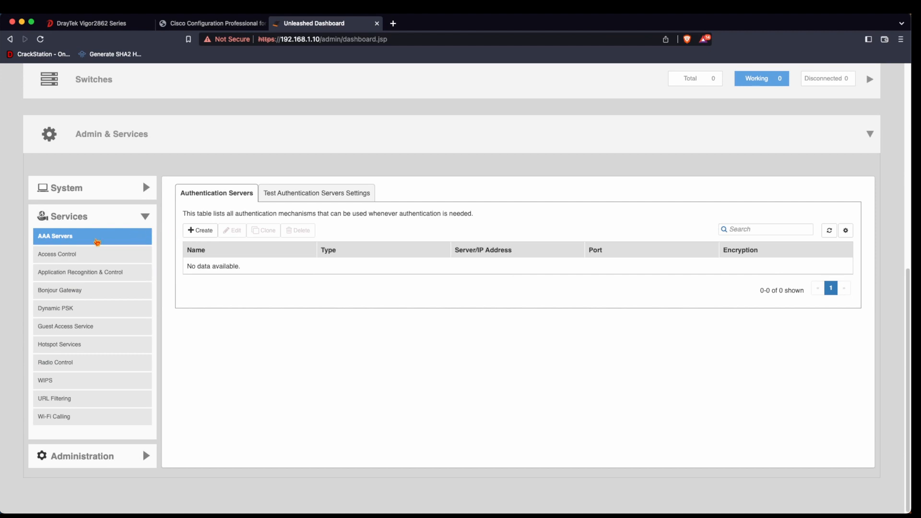
left_click(198, 230)
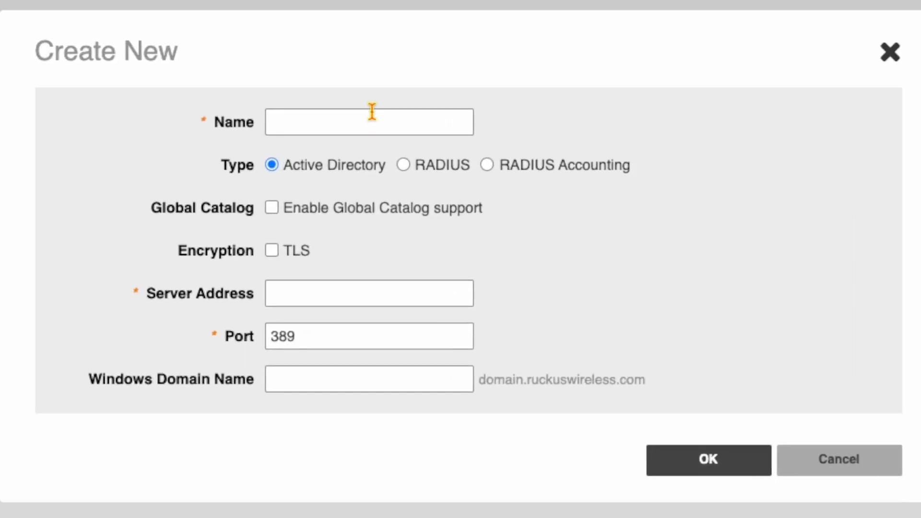
left_click(366, 119)
type("OfficeRAD")
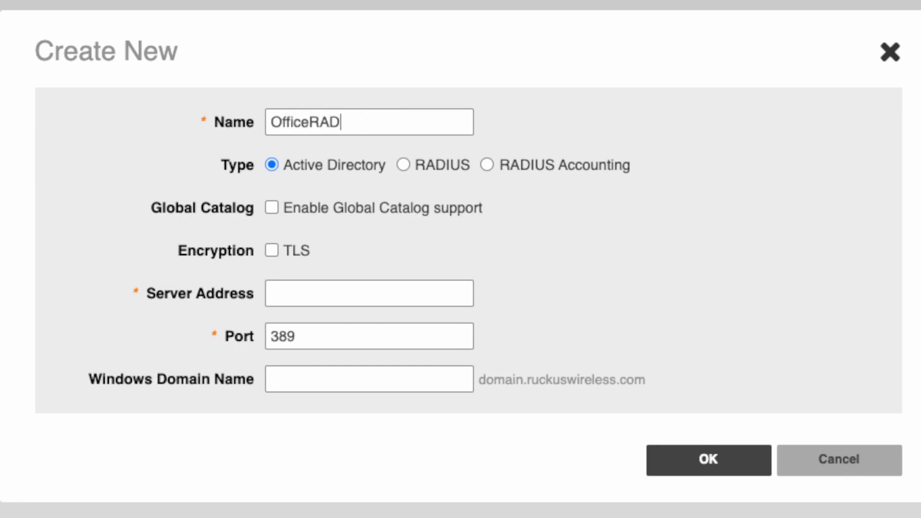
type("IUS")
left_click(403, 166)
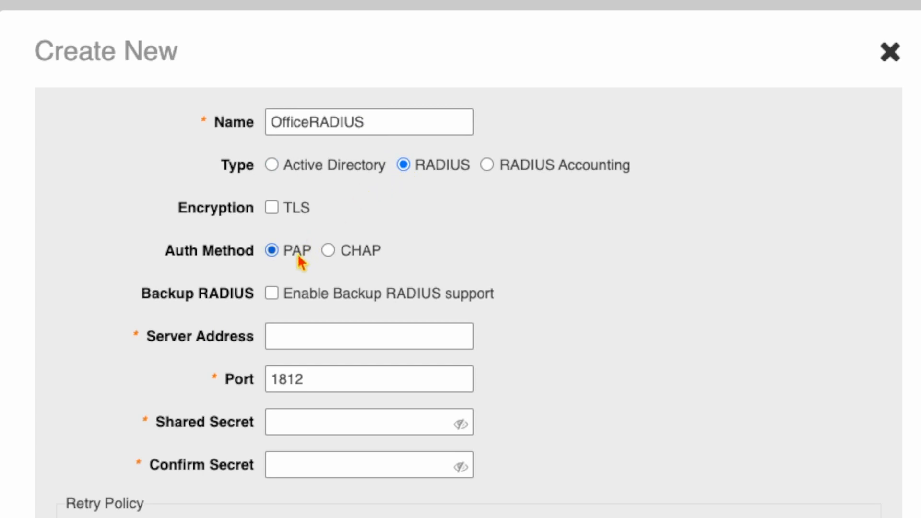
left_click(330, 251)
Set the server address 192.168.1.1, enter and confirm the shared secret, and save
left_click(294, 329)
type("192.16")
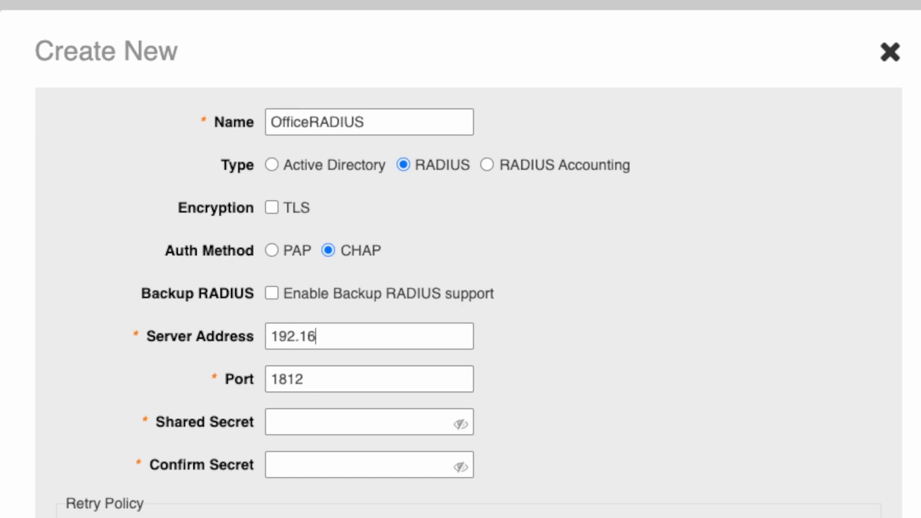
type("8.1.1")
left_click(370, 421)
type("******")
key("Tab")
type("*****")
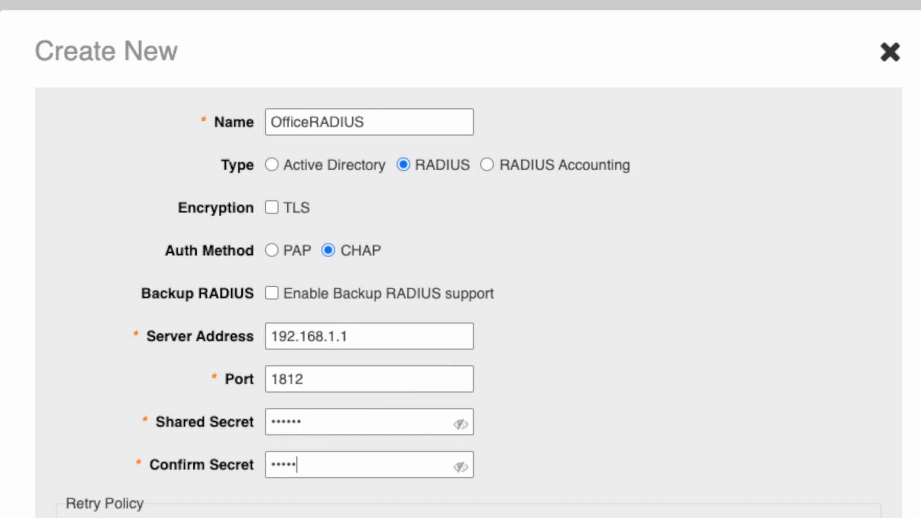
type("*")
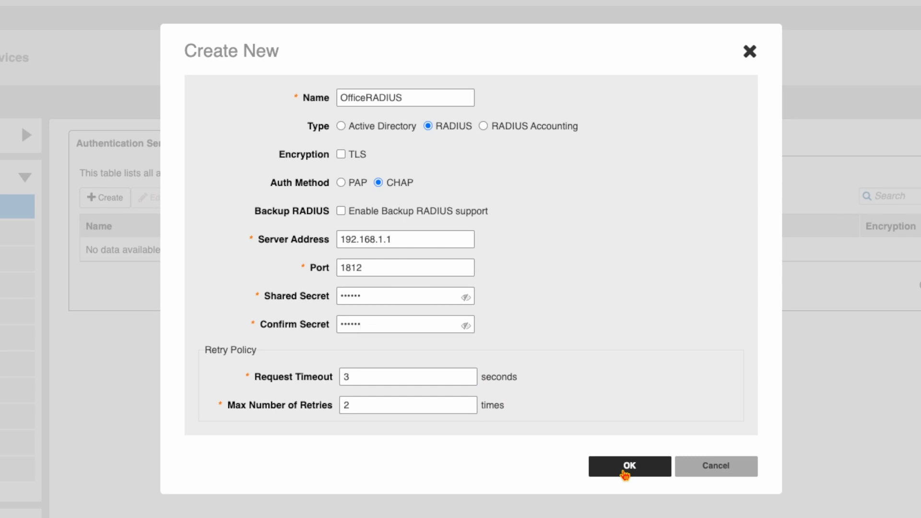
left_click(624, 472)
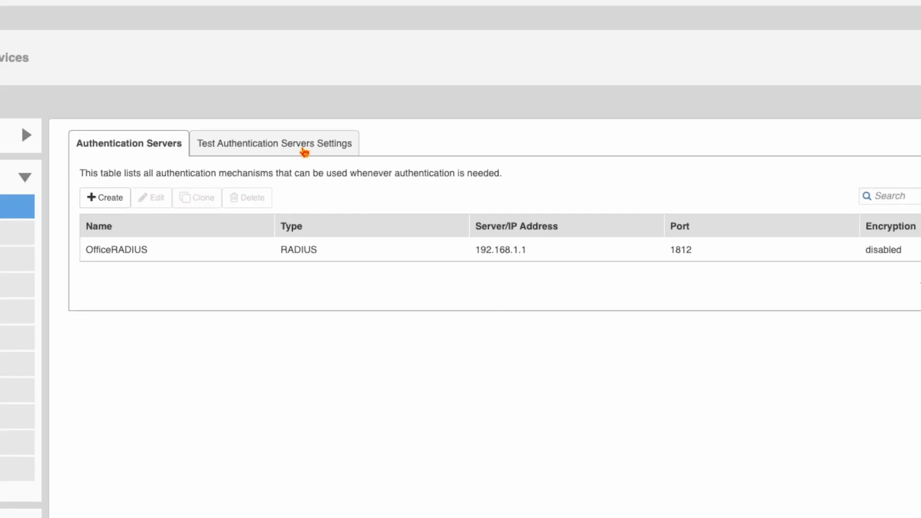
Test a login against OfficeRADIUS with the test user's name and check the success message
left_click(304, 146)
left_click(215, 200)
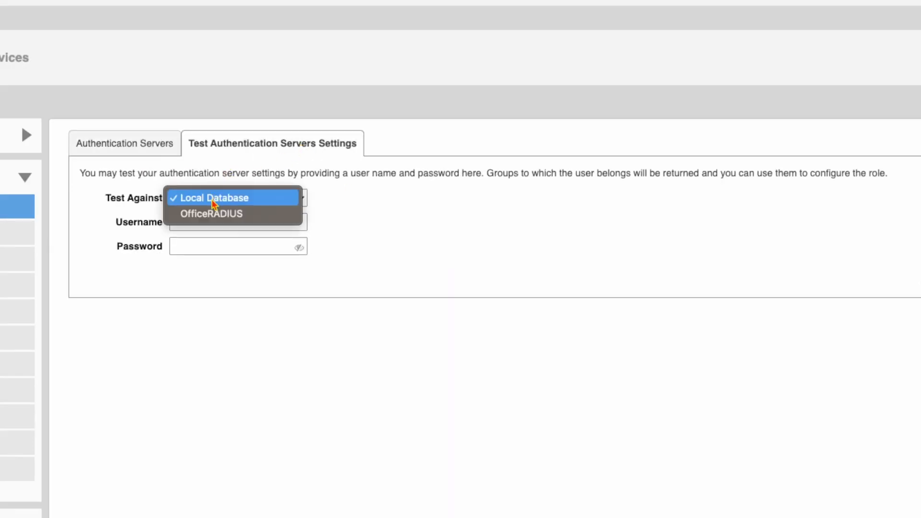
left_click(214, 214)
left_click(209, 222)
type("S")
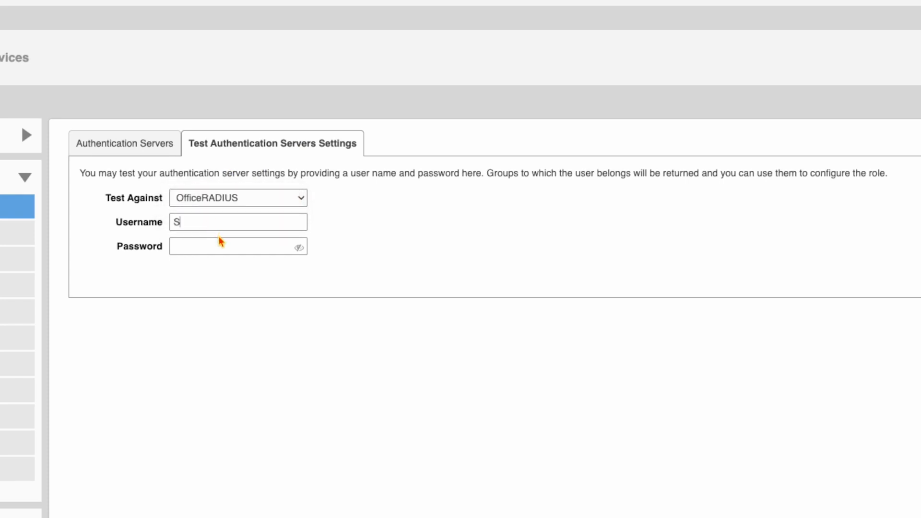
type("am")
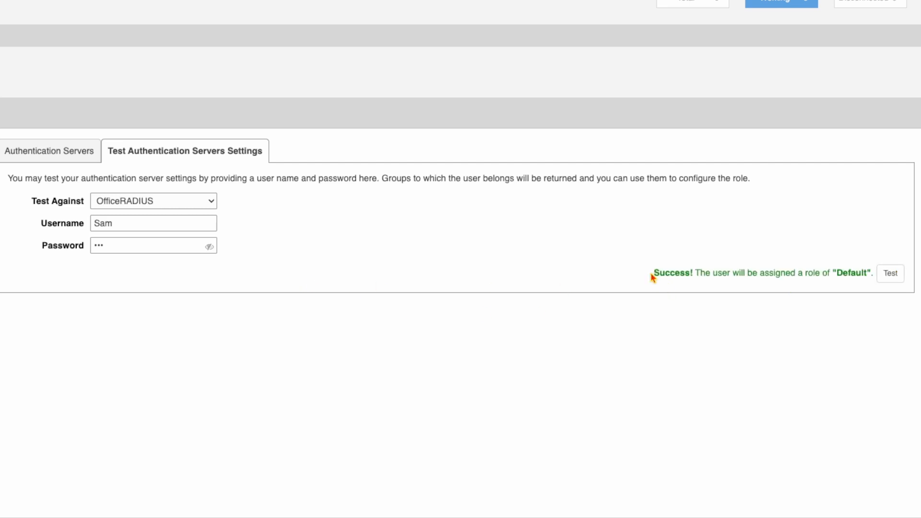
left_click_drag(653, 273, 867, 275)
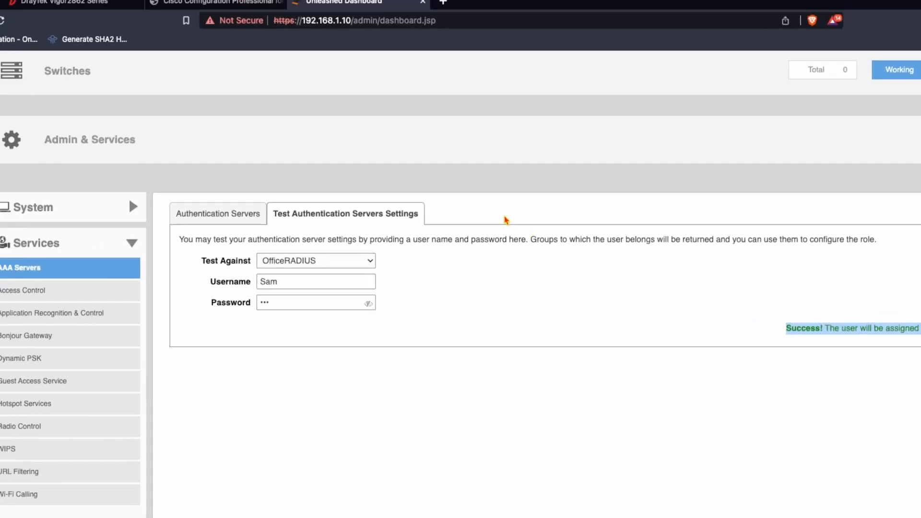
scroll(350, 158, "up", 5)
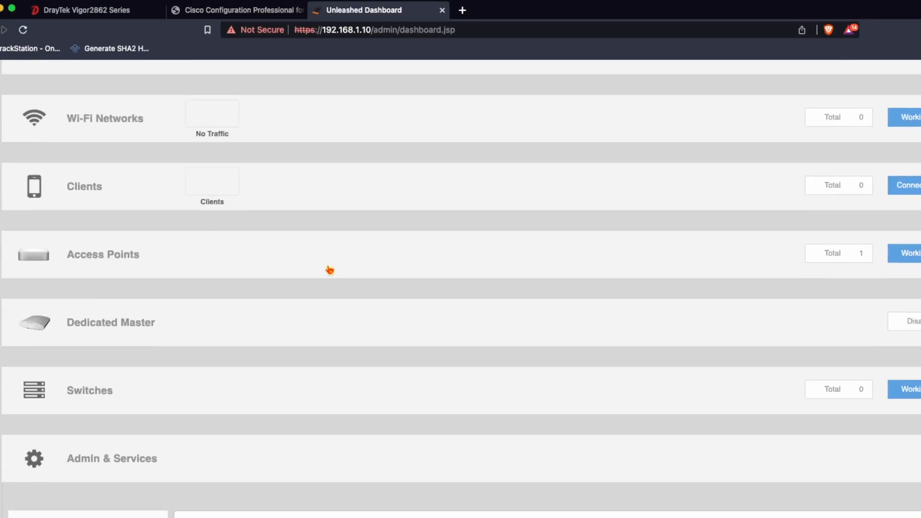
Create the OfficeWiFi WLAN with 802.1X EAP, WPA2 encryption and the OfficeRADIUS authentication server
left_click(136, 126)
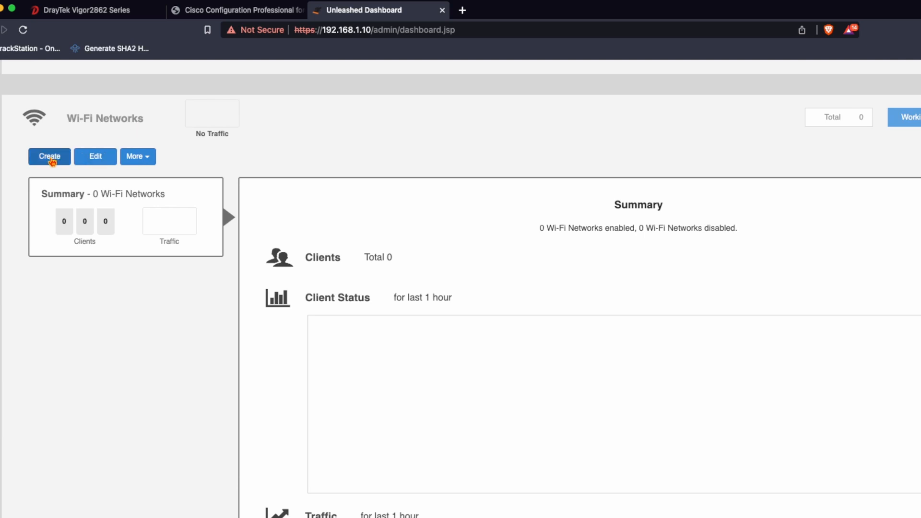
left_click(53, 160)
left_click(482, 181)
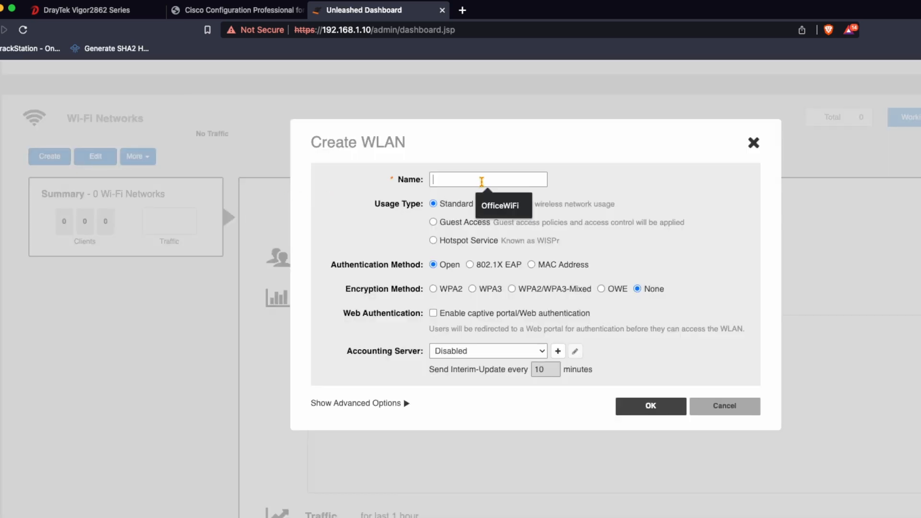
type("OfficeWiFi")
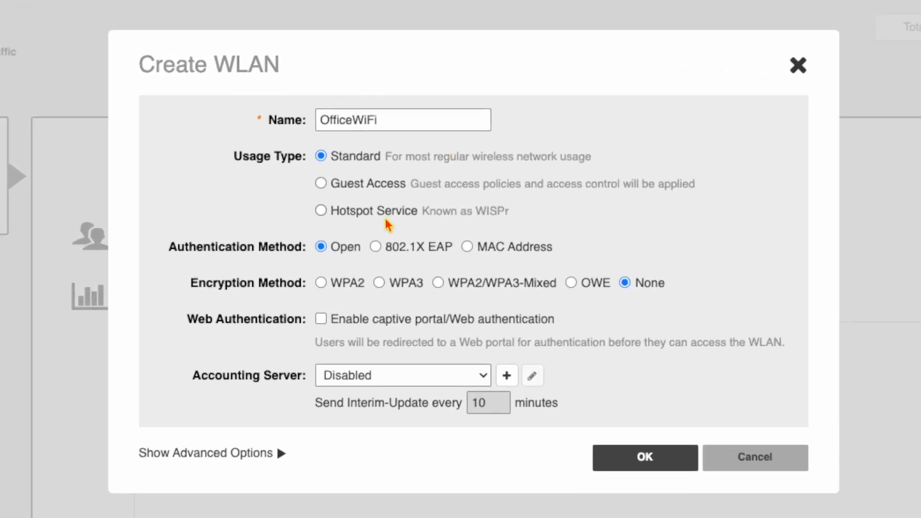
left_click(376, 248)
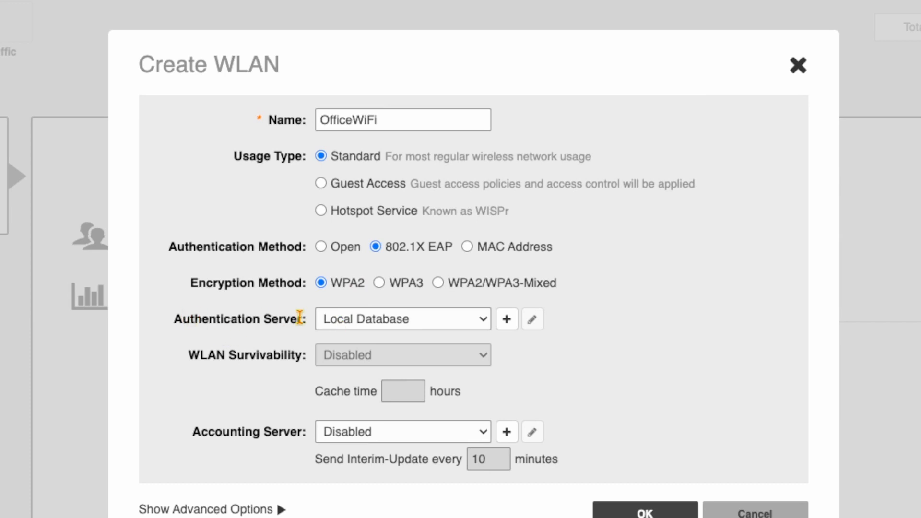
left_click(342, 319)
left_click(345, 340)
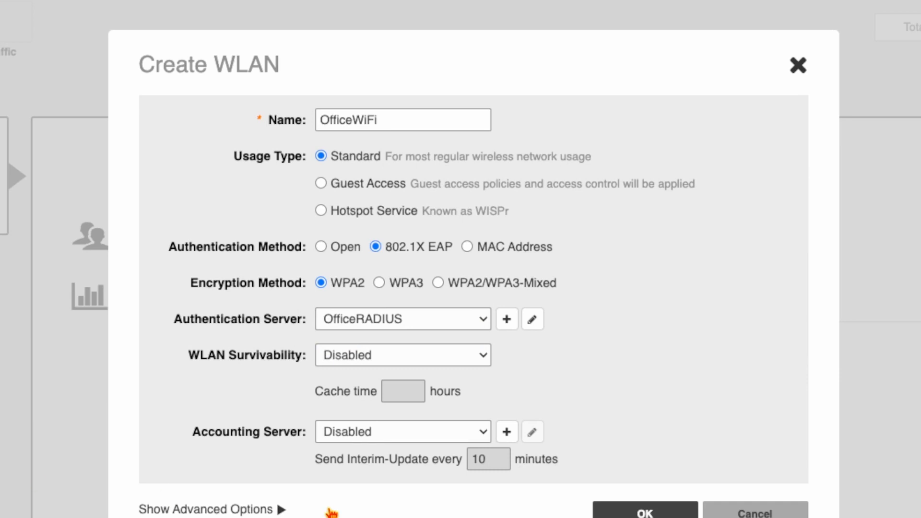
left_click(666, 514)
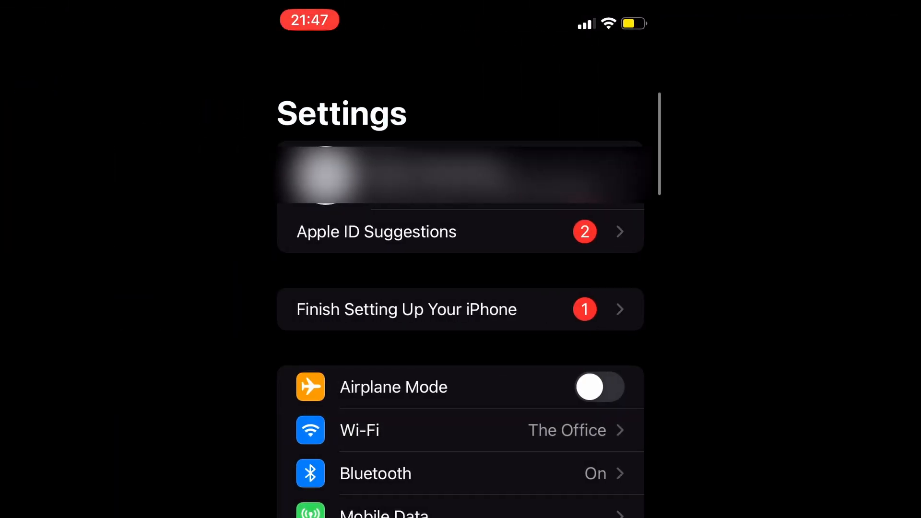
Try joining OfficeWiFi on the iPhone with an incorrect username and dismiss the failed-join alert
left_click(460, 430)
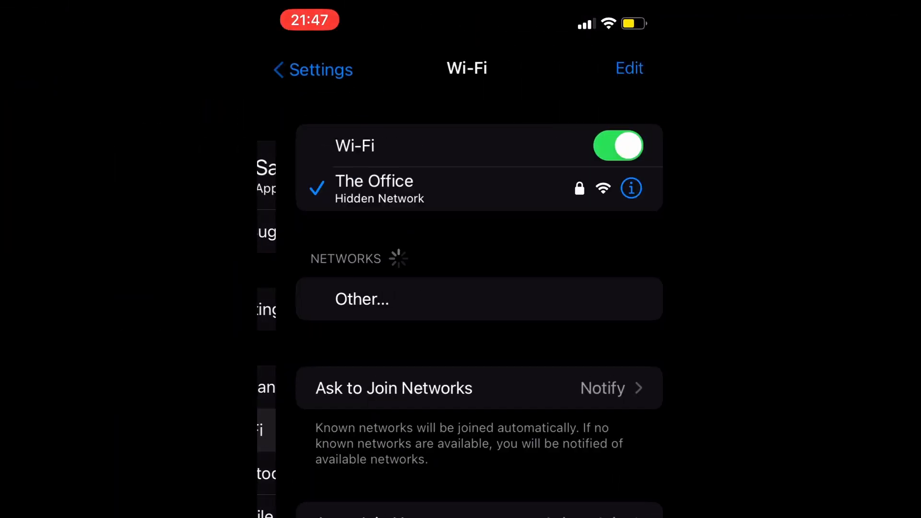
scroll(461, 288, "down", 5)
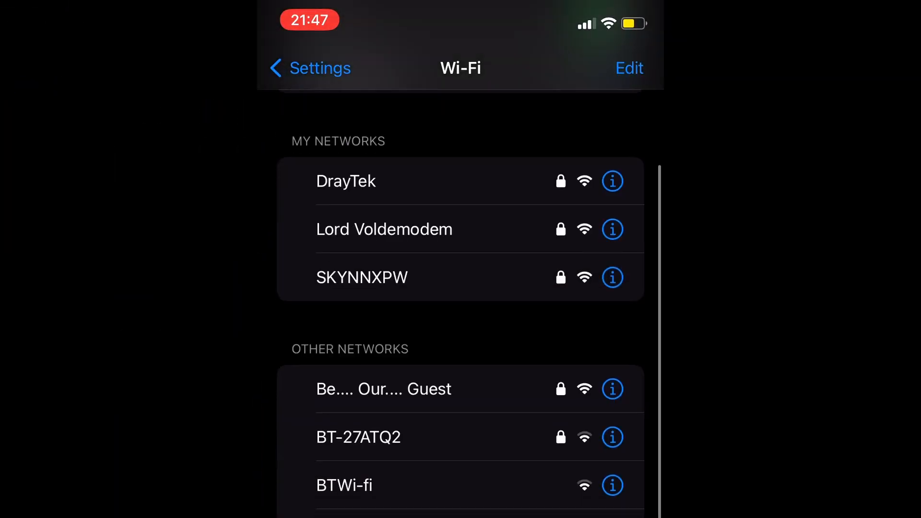
left_click(460, 422)
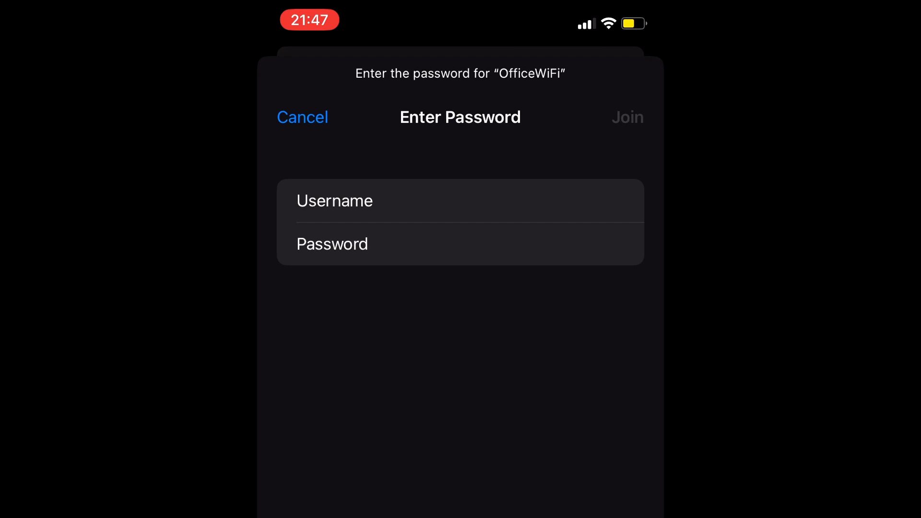
type("Gareth•")
key("Return")
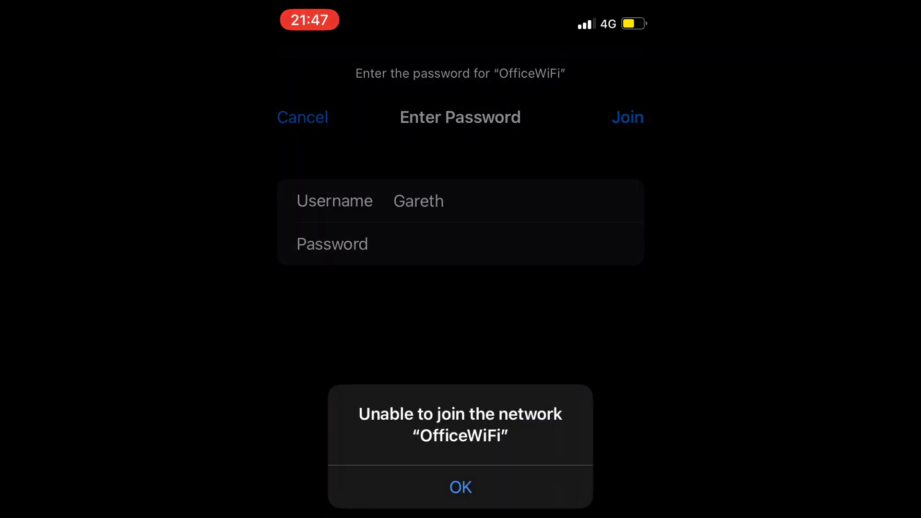
left_click(461, 487)
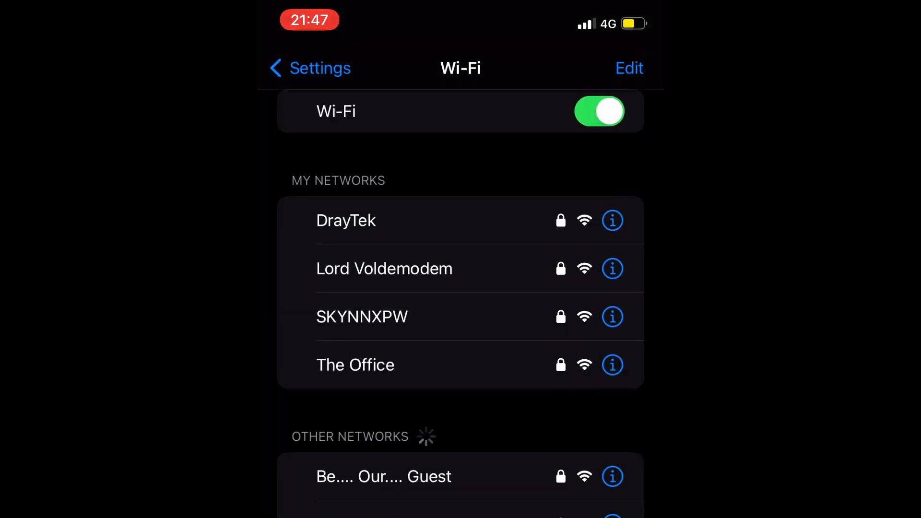
Rejoin OfficeWiFi with the RADIUS user's username, trust the Vigor Router certificate, and return home
scroll(461, 307, "down", 1)
scroll(461, 307, "down", 3)
left_click(354, 489)
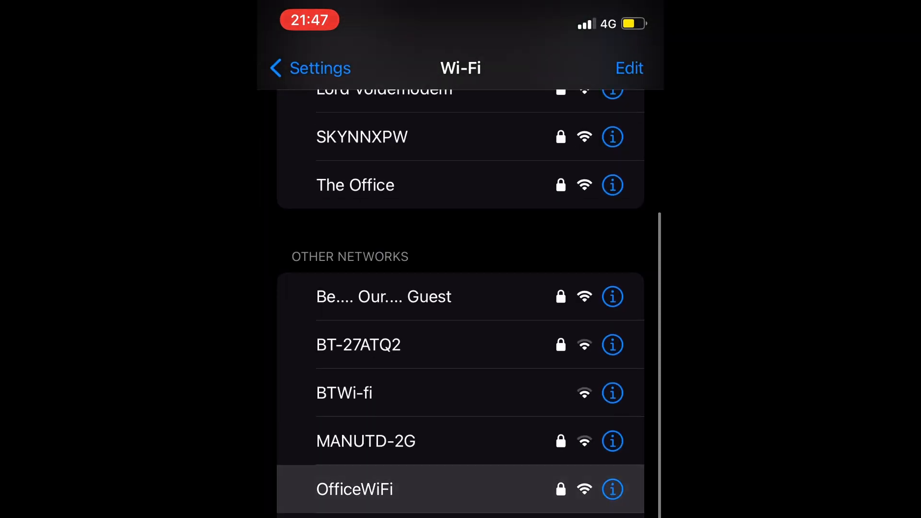
type("Sam")
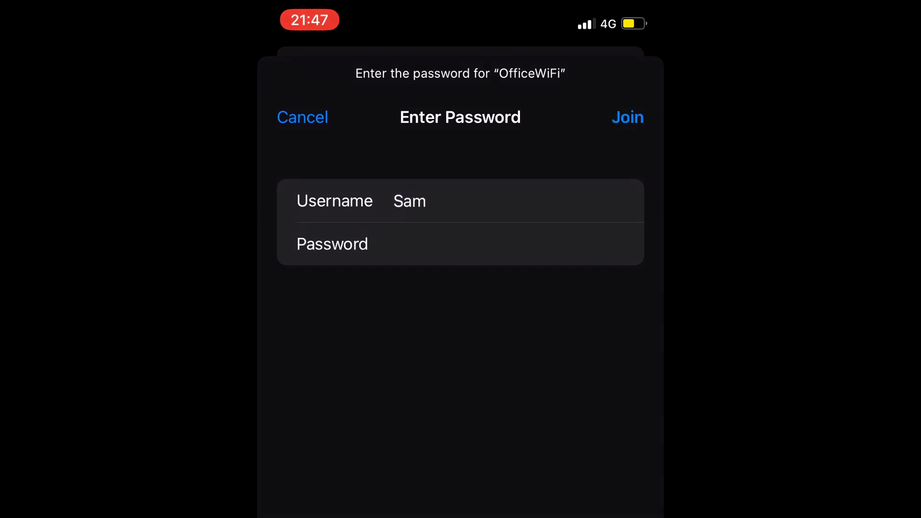
left_click(627, 117)
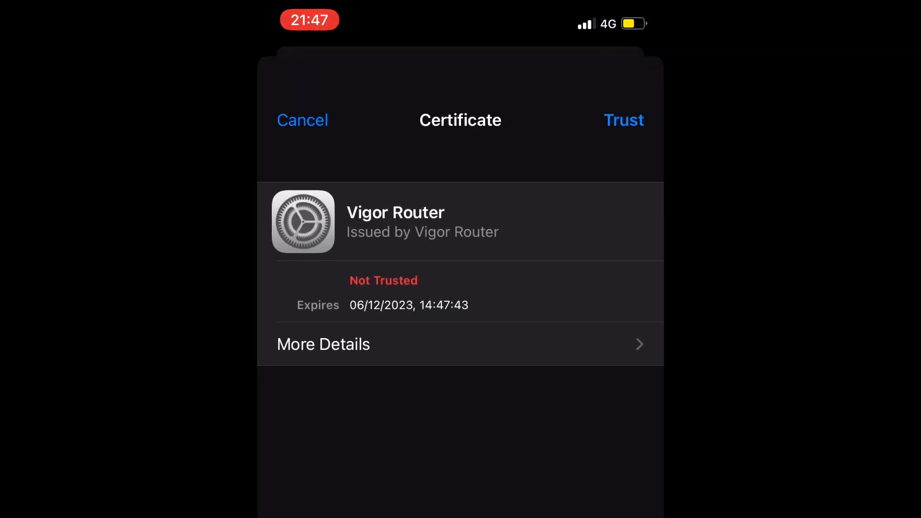
left_click(625, 120)
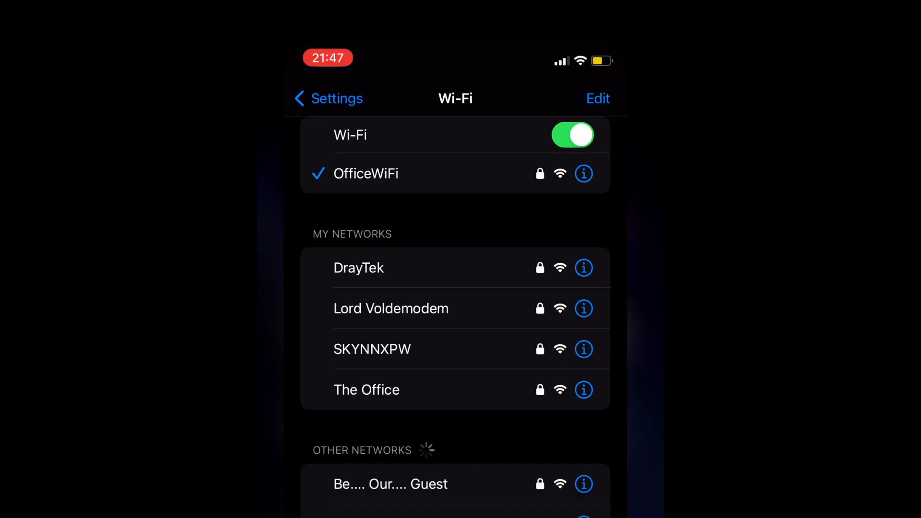
left_click_drag(460, 514, 461, 336)
Launch Ping from the Work folder and ping 1.1.1.1, getting replies of roughly 17–48 ms
left_click(320, 109)
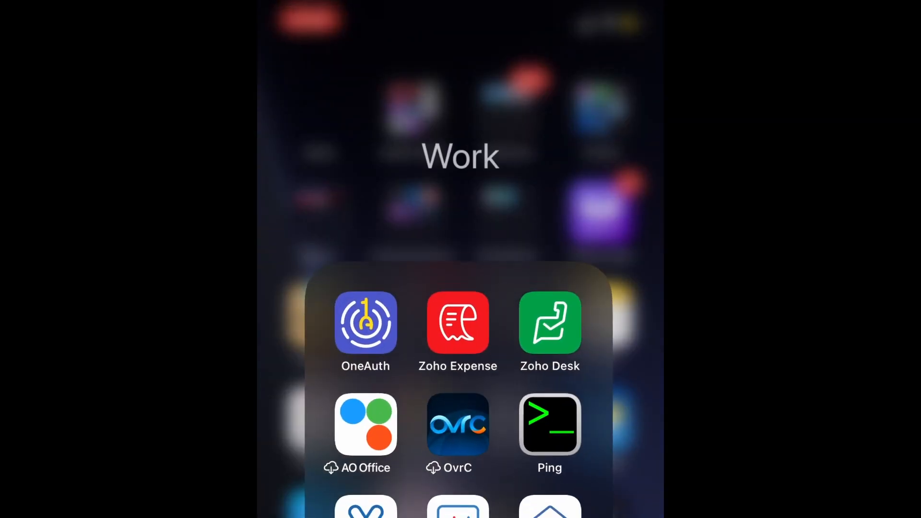
left_click(554, 429)
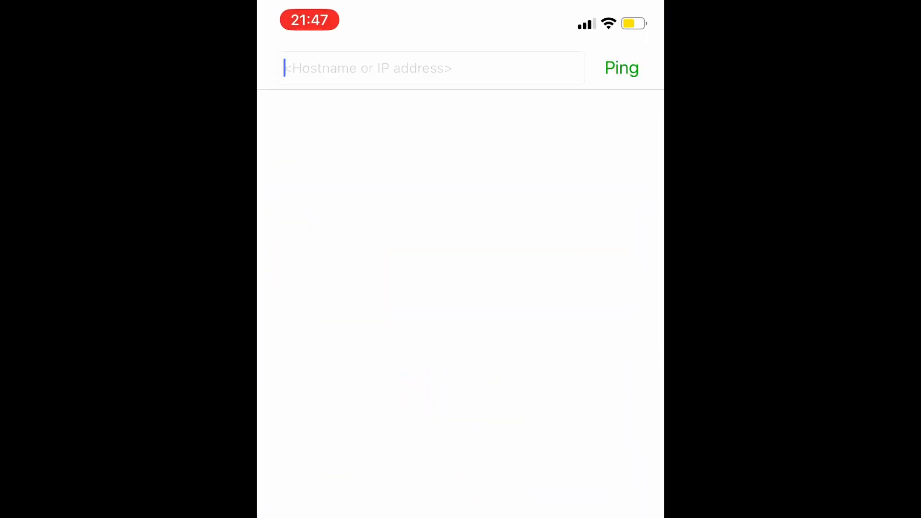
type("1.1.1.1")
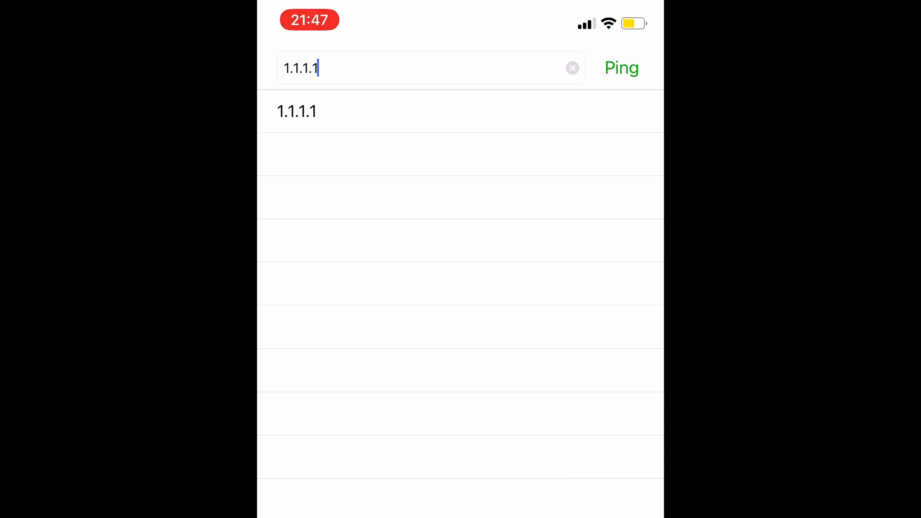
key("Return")
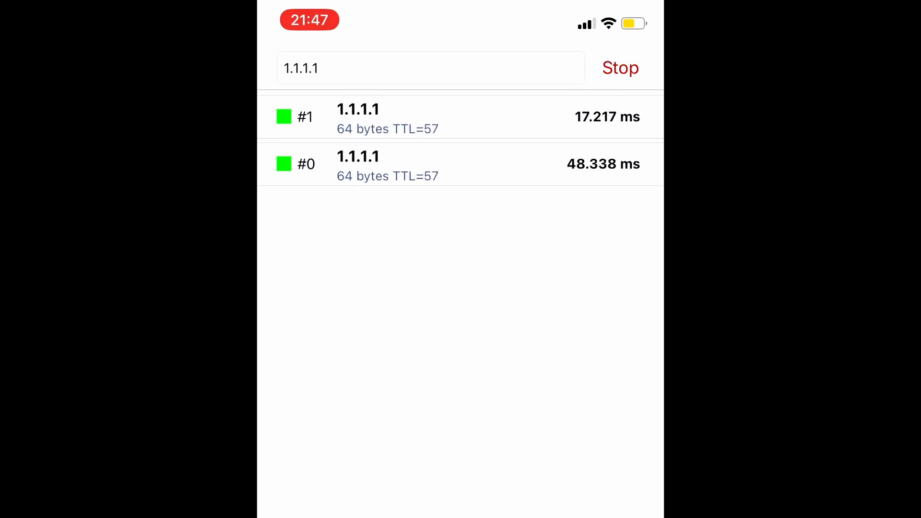